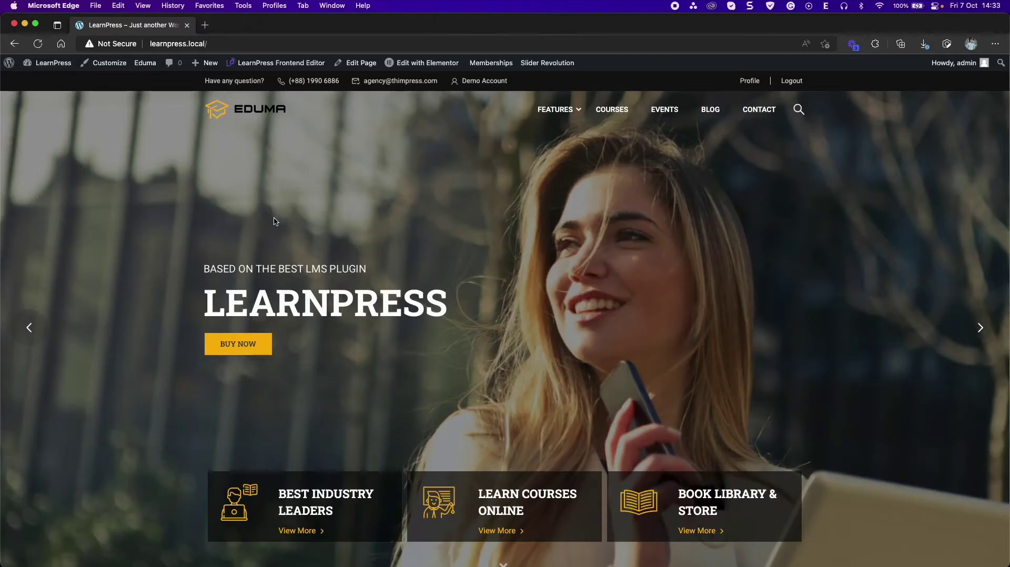
- Go from the admin dashboard to the Add New Plugins page
mouse_move(47, 63)
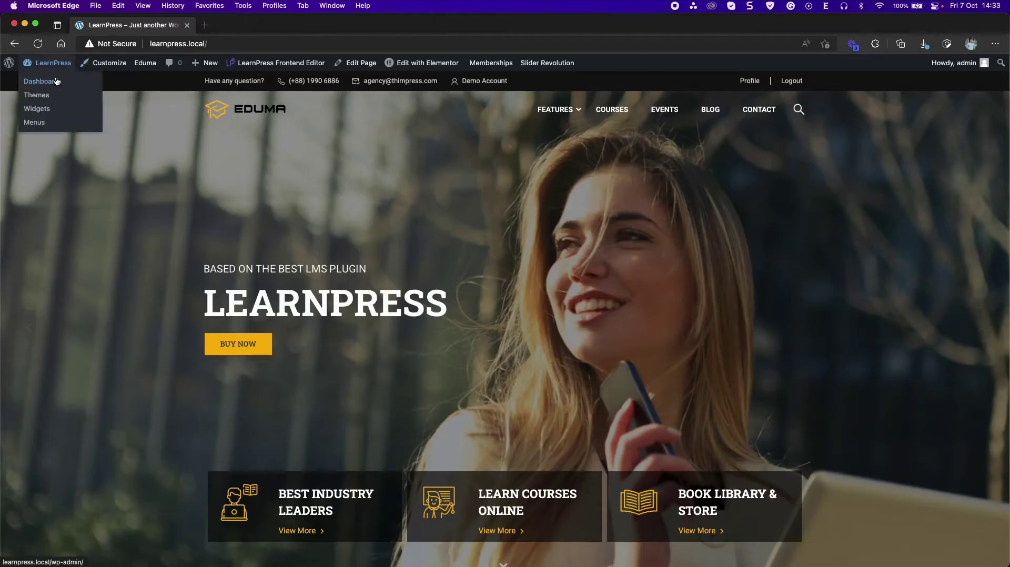
left_click(81, 110)
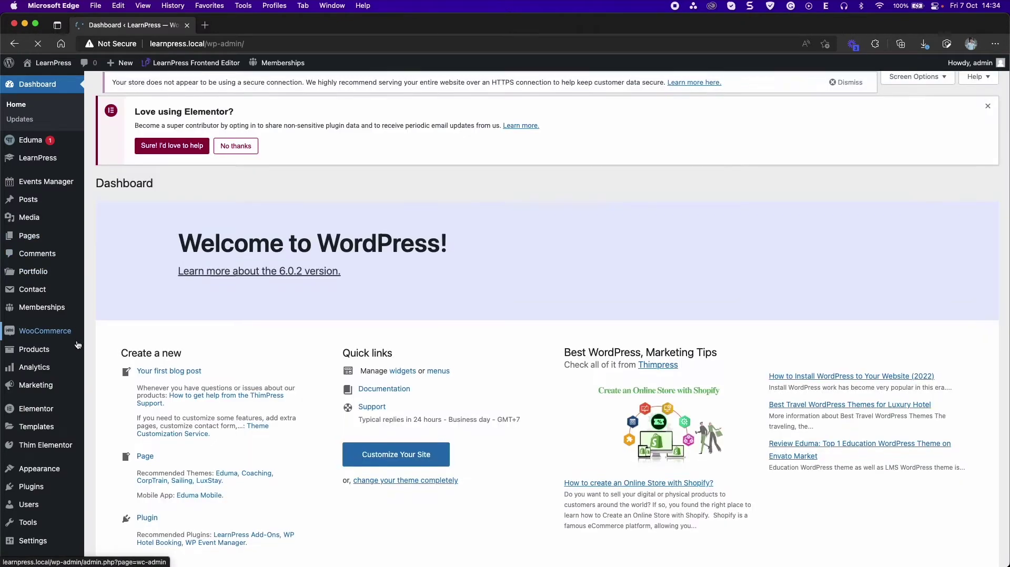
scroll(74, 316, "down", 5)
mouse_move(73, 342)
scroll(74, 369, "down", 1)
mouse_move(32, 439)
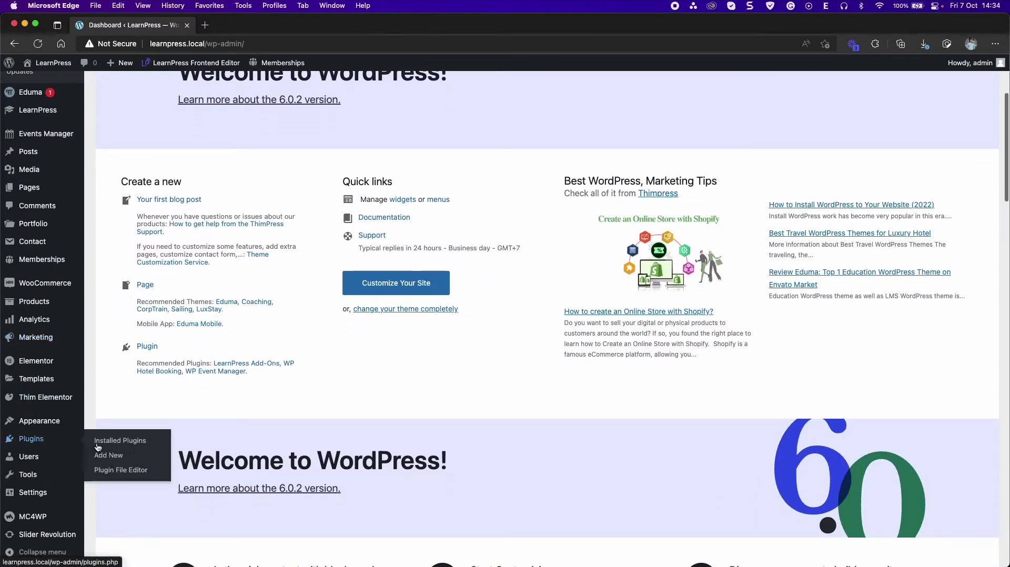
left_click(108, 456)
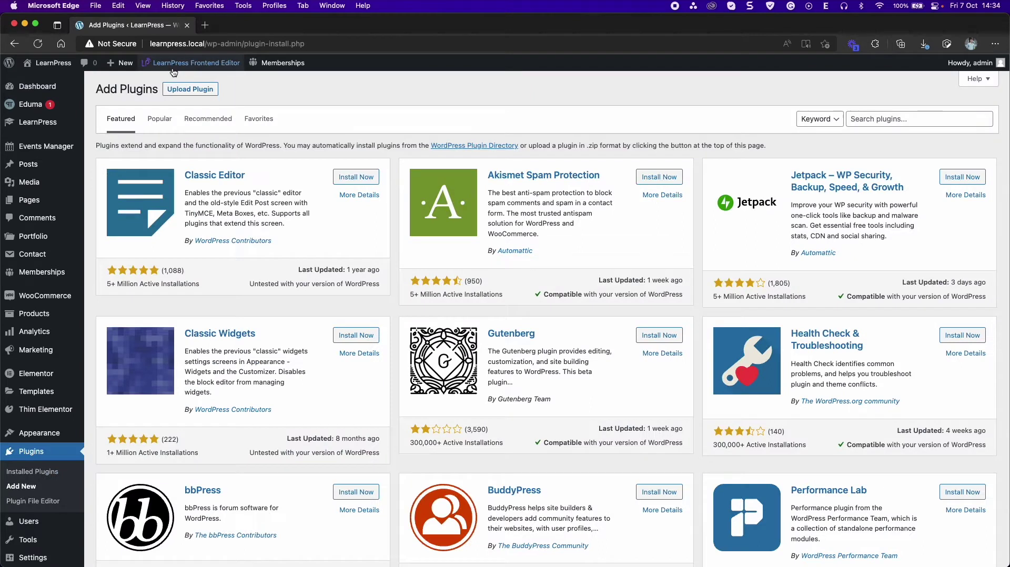
- Upload learnpress-certificates.zip, install it, and activate the plugin
left_click(185, 88)
left_click(470, 186)
left_click(221, 144)
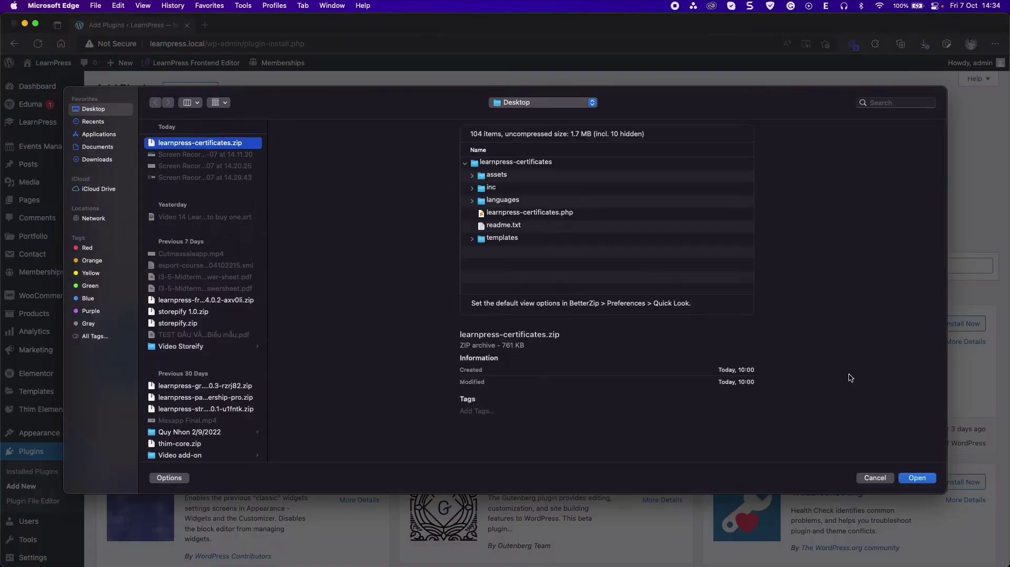
left_click(918, 477)
left_click(636, 190)
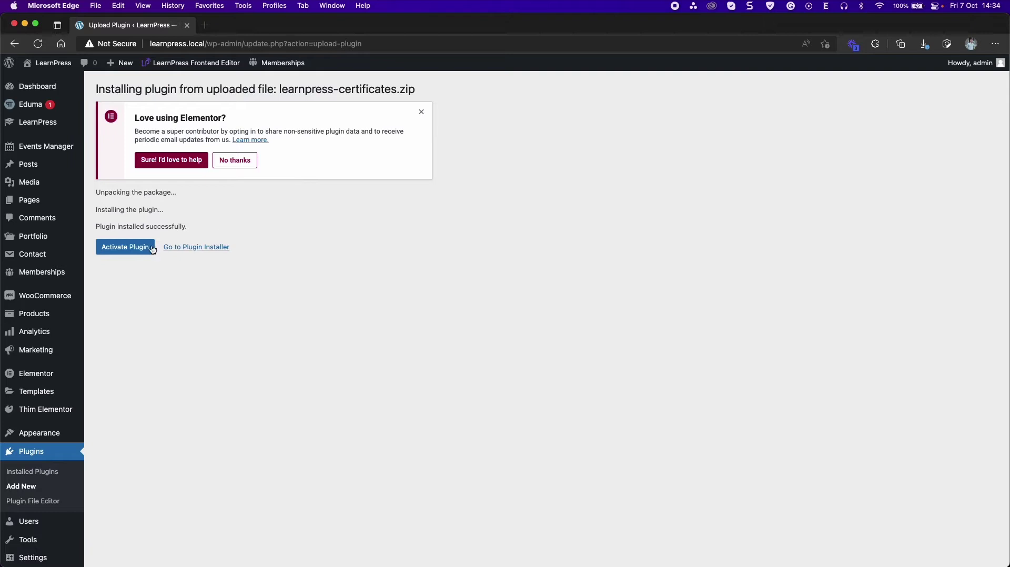
left_click(147, 248)
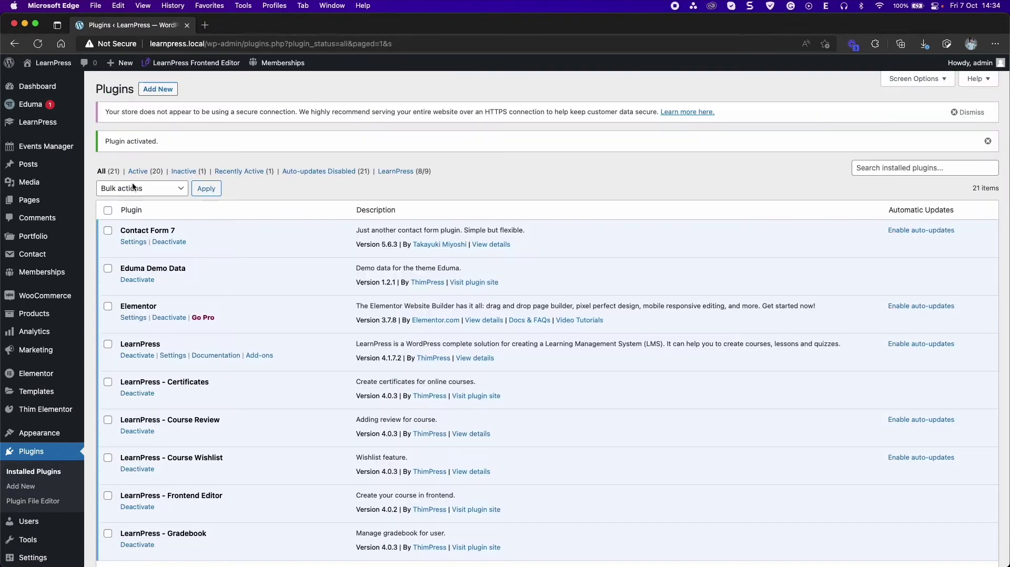
- In LearnPress Certificates settings, set Google Fonts to Lato|Roboto|Open Sans
mouse_move(63, 123)
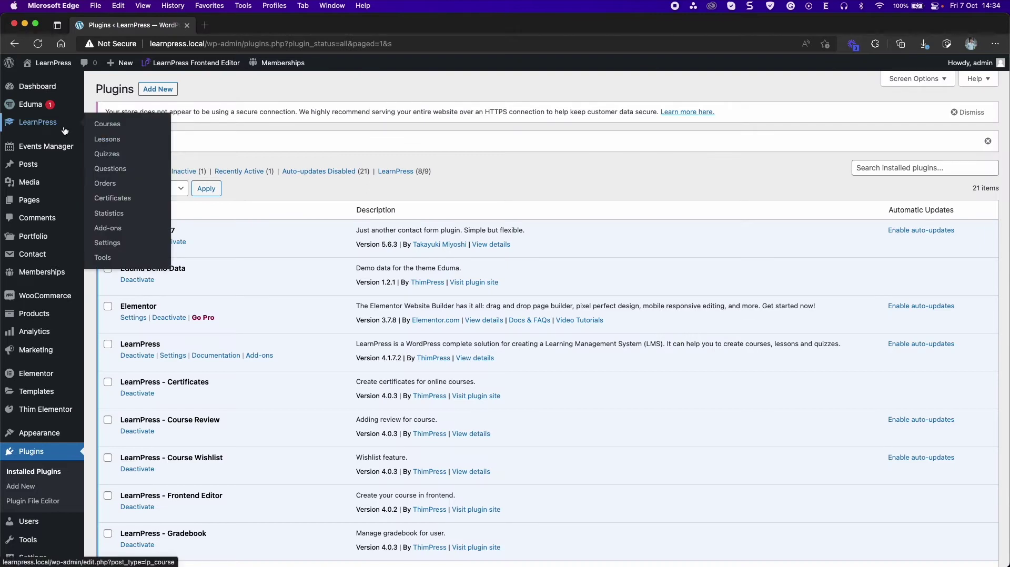
left_click(126, 244)
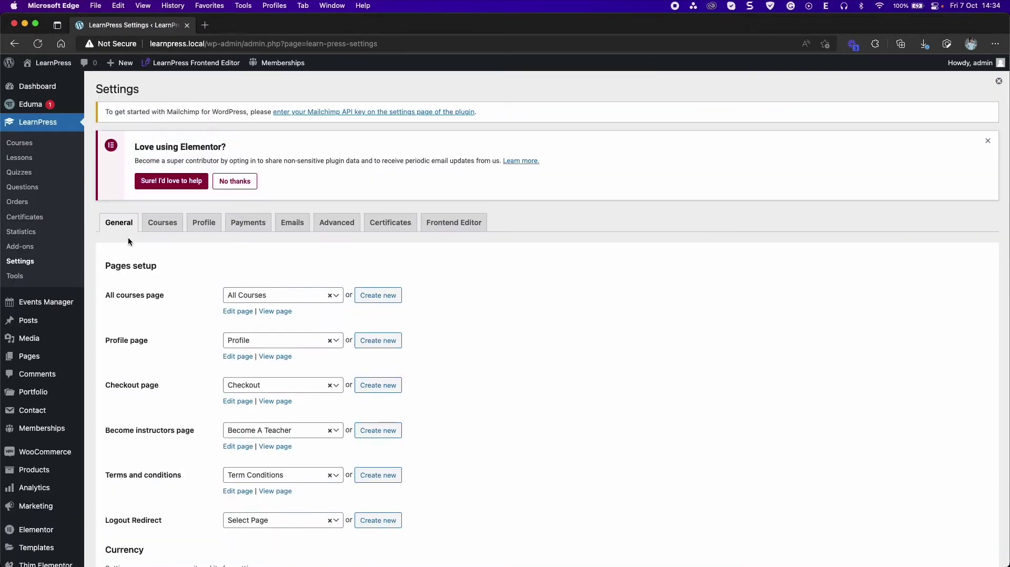
left_click(392, 227)
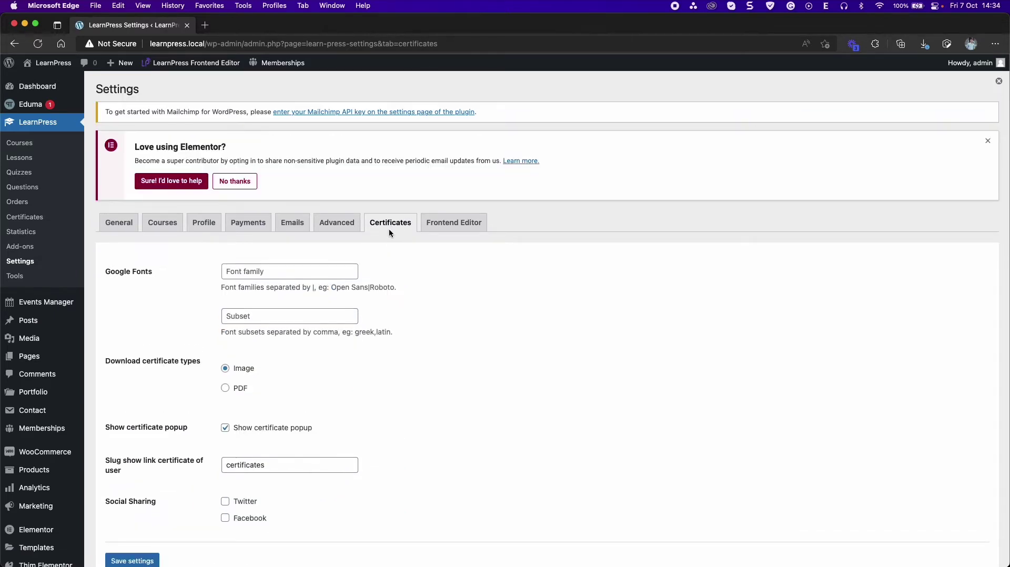
left_click(239, 273)
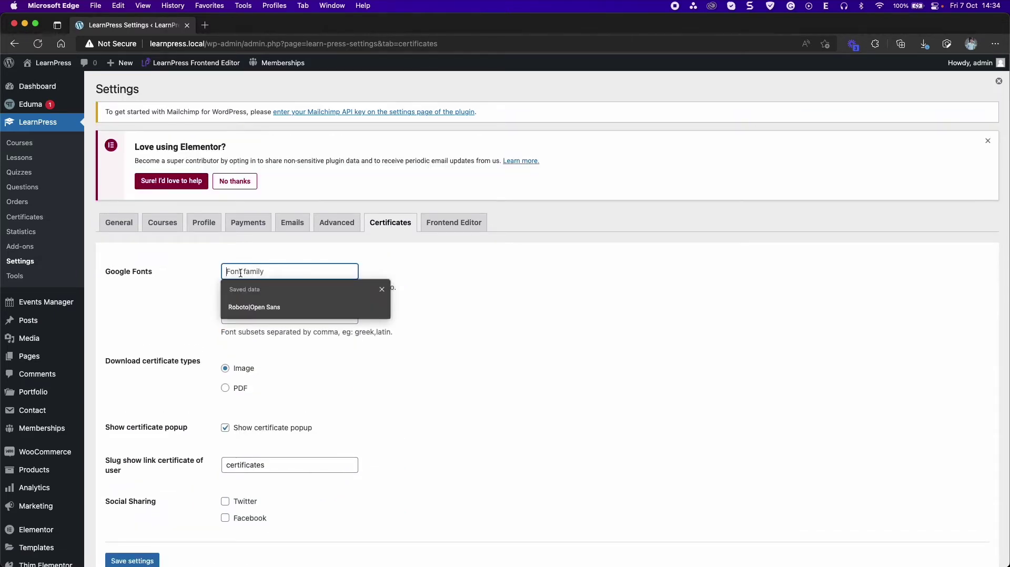
type("Lato|Roboto|Open Sans")
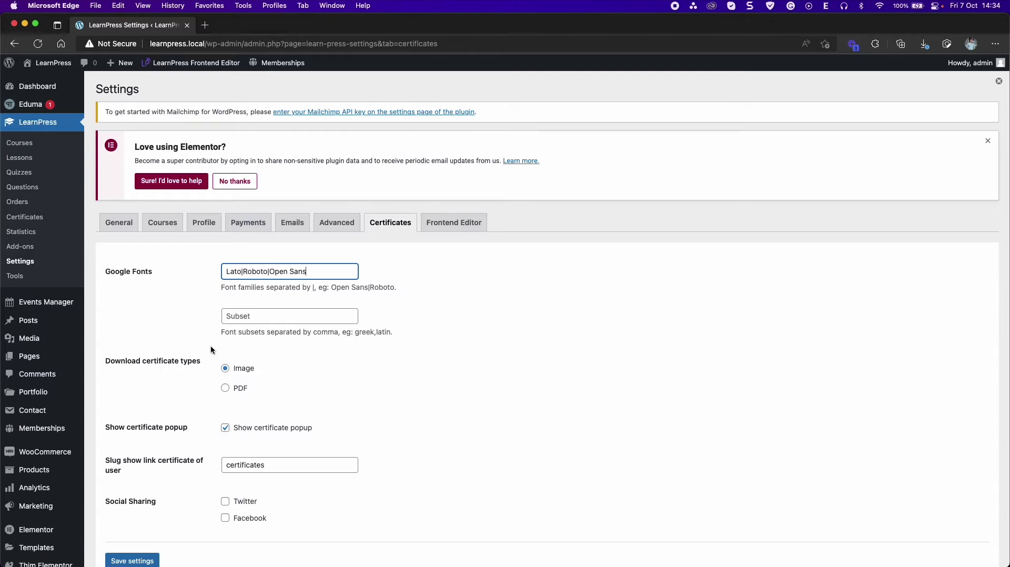
left_click(178, 378)
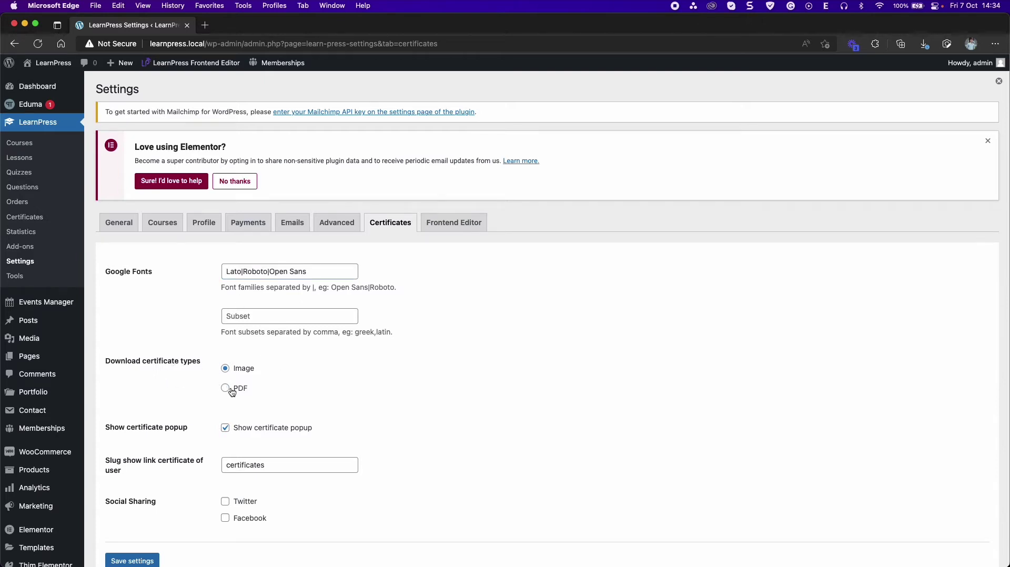
- Enable Twitter and Facebook certificate sharing and save the settings
scroll(225, 398, "down", 2)
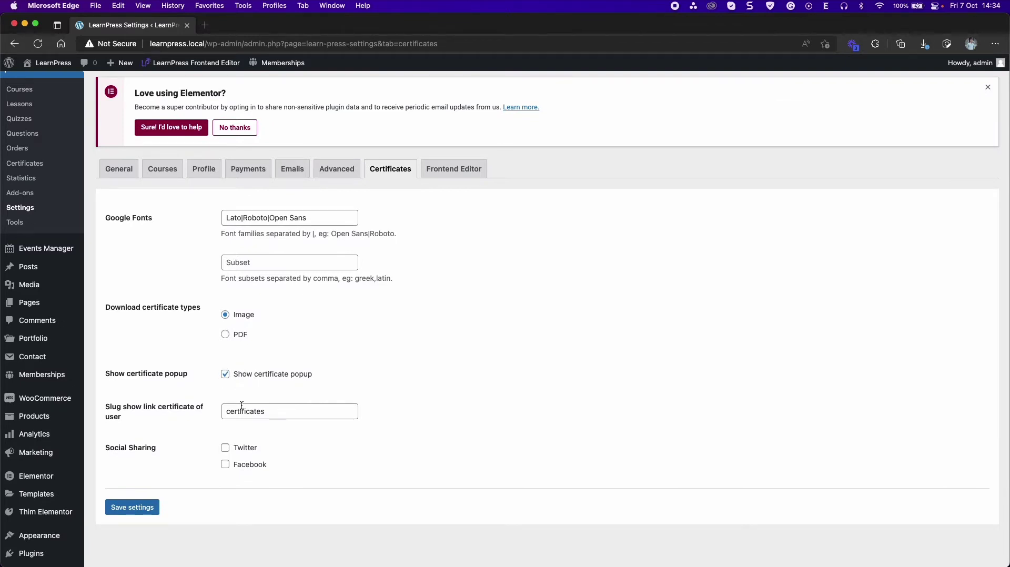
scroll(247, 405, "down", 1)
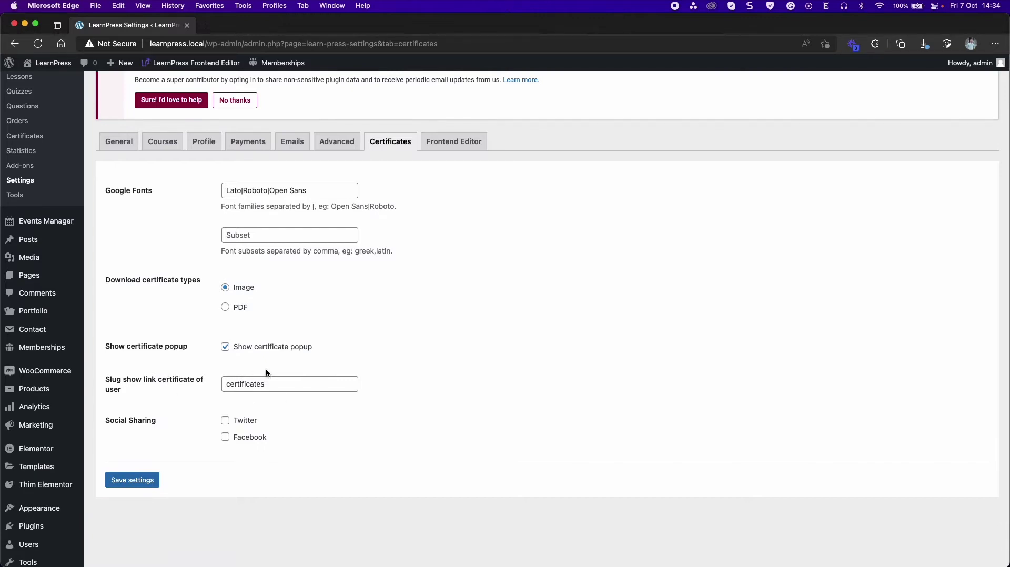
left_click(226, 421)
left_click(225, 437)
left_click(148, 486)
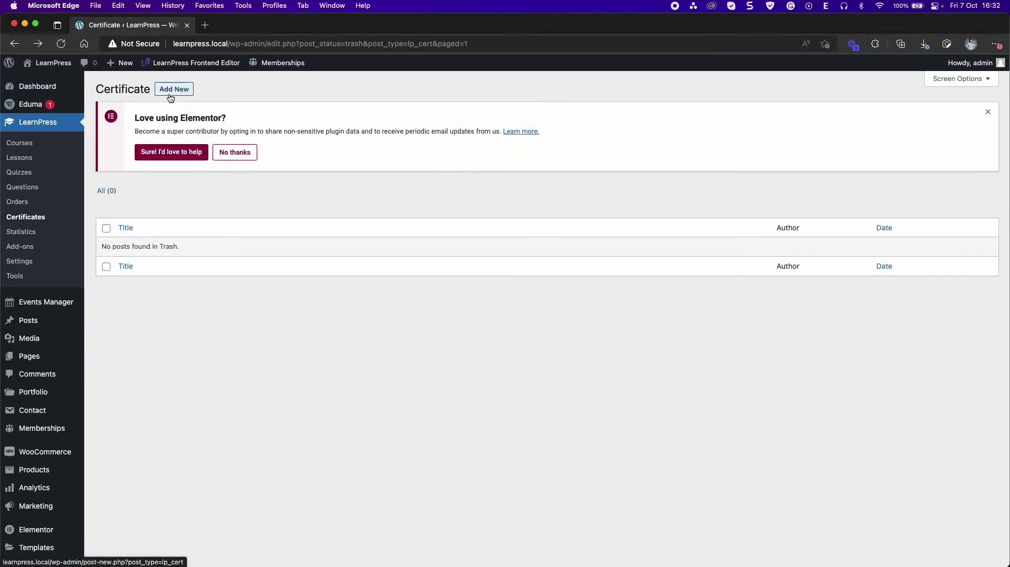
- Add a new certificate titled 'Certificate 1' and publish it
left_click(170, 91)
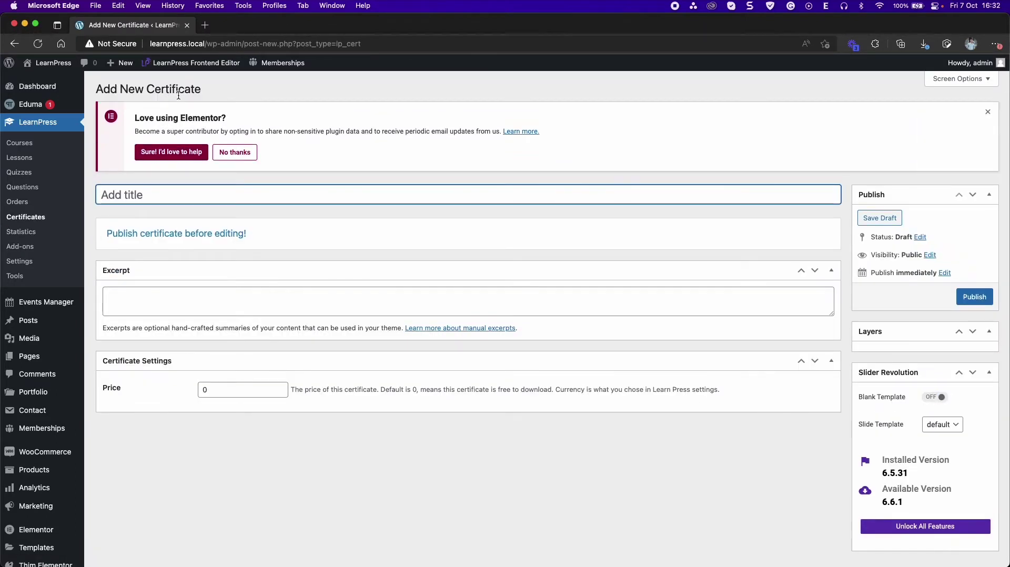
type("Cerr")
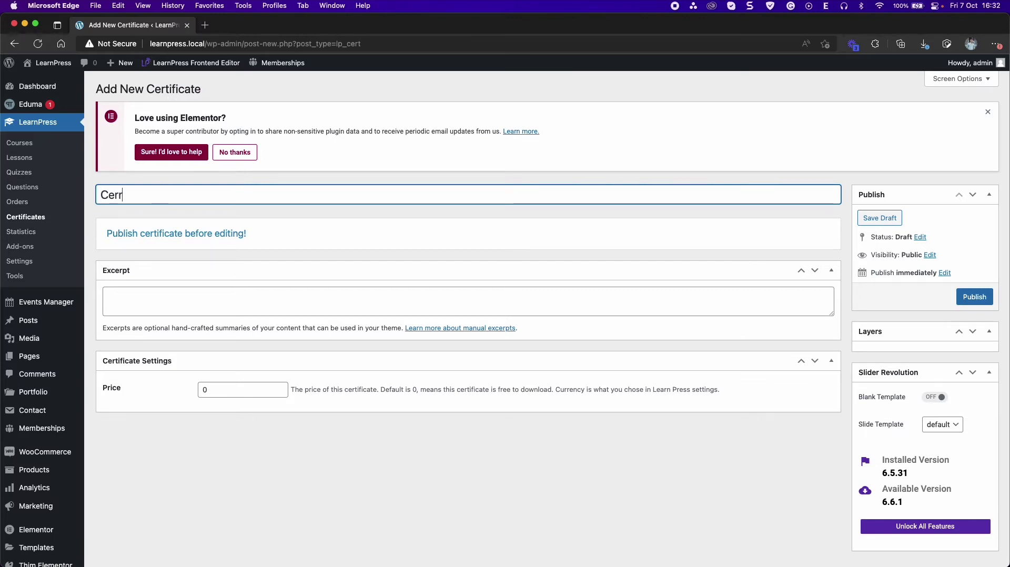
key("BackSpace")
type("tifica")
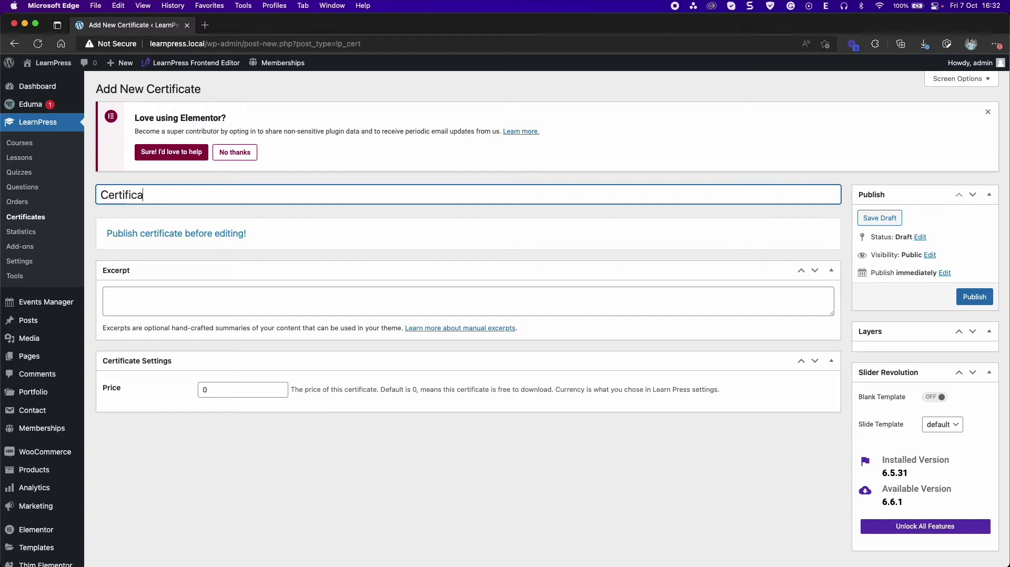
type("te 1")
left_click(974, 297)
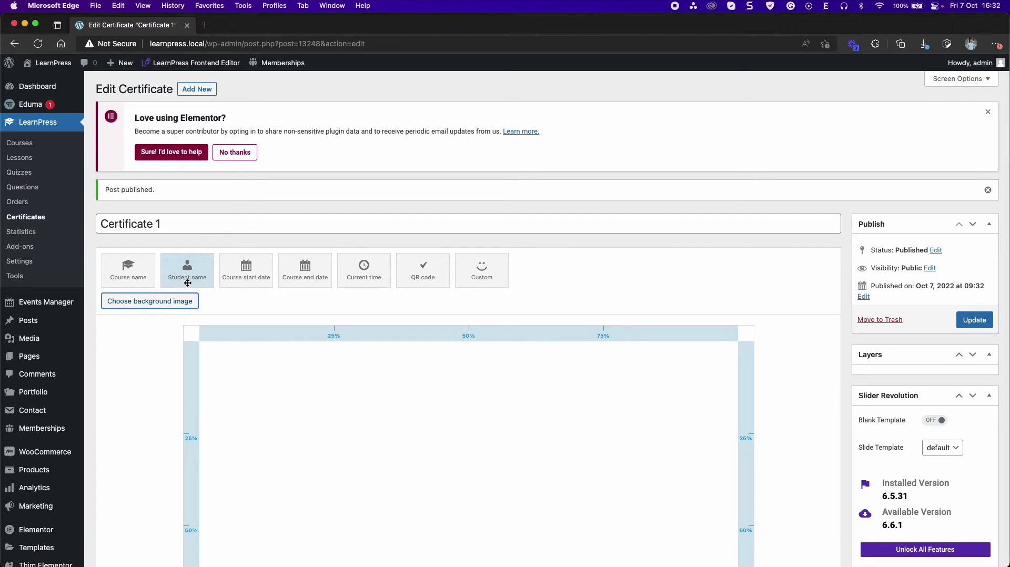
- Set the certificate of completion image as the certificate background
left_click(158, 304)
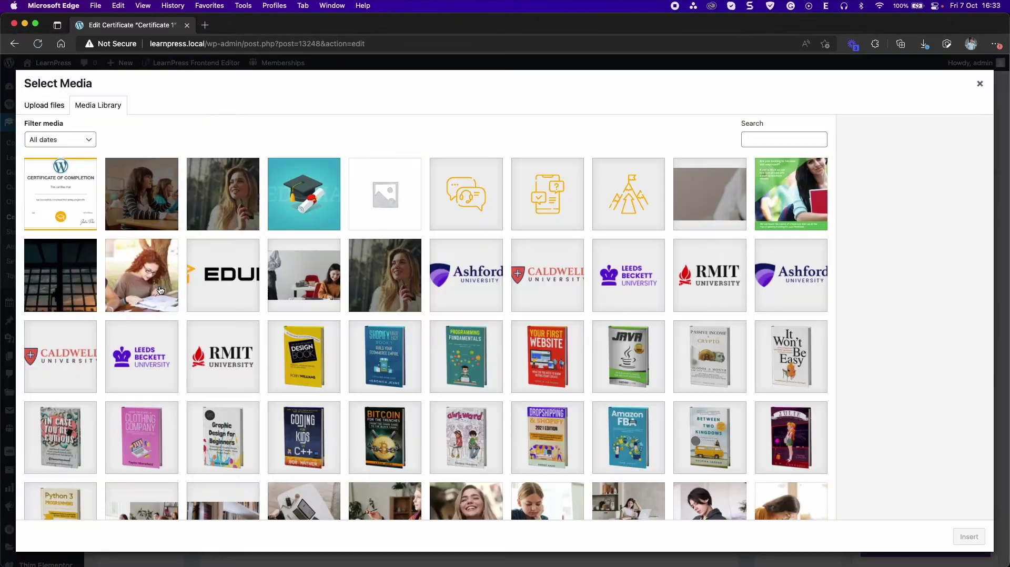
left_click(66, 195)
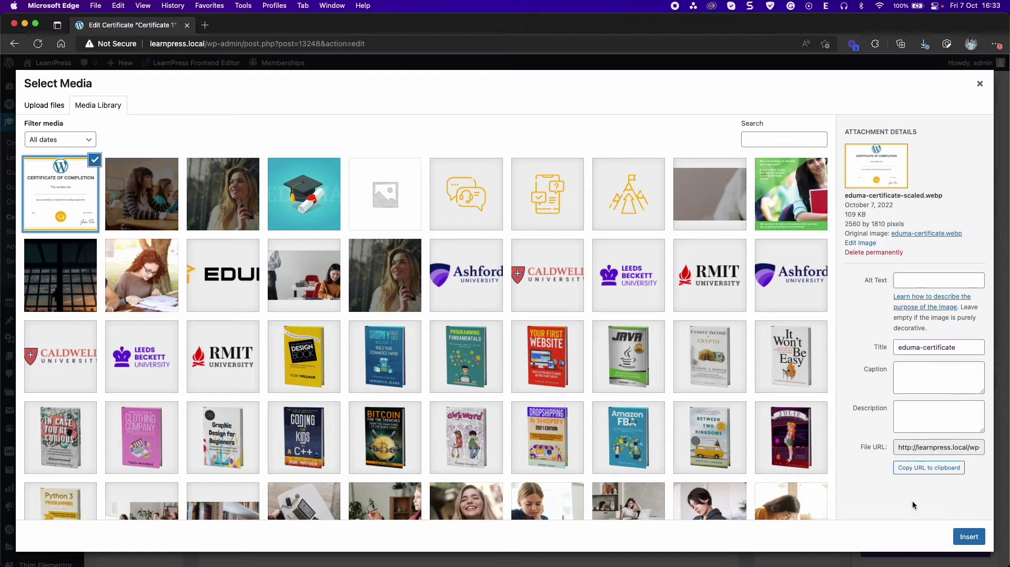
left_click(975, 536)
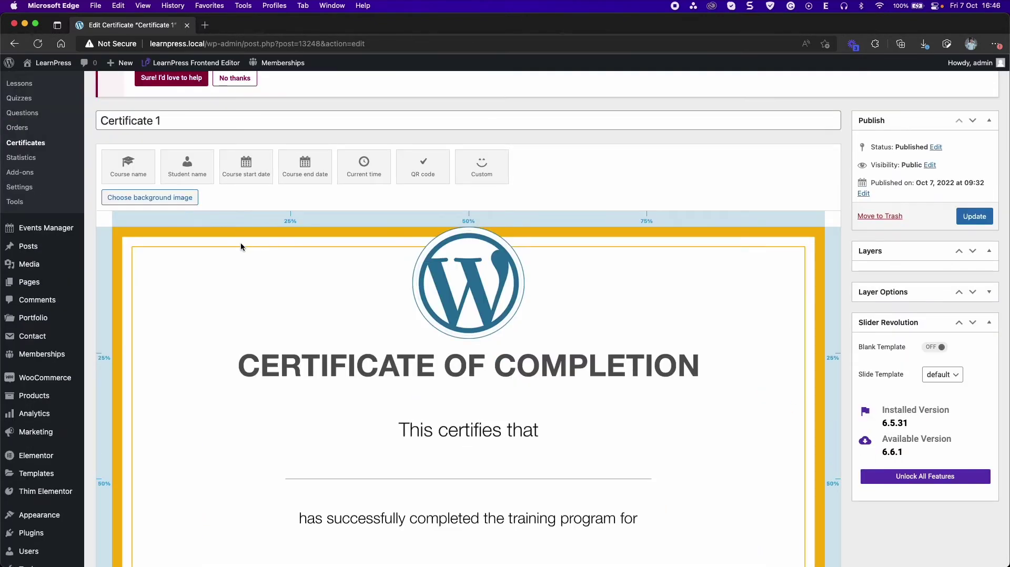
- Add a centred Student name under 'This certifies that' and an enlarged top-right QR code
left_click_drag(189, 167, 303, 477)
left_click_drag(361, 462, 435, 471)
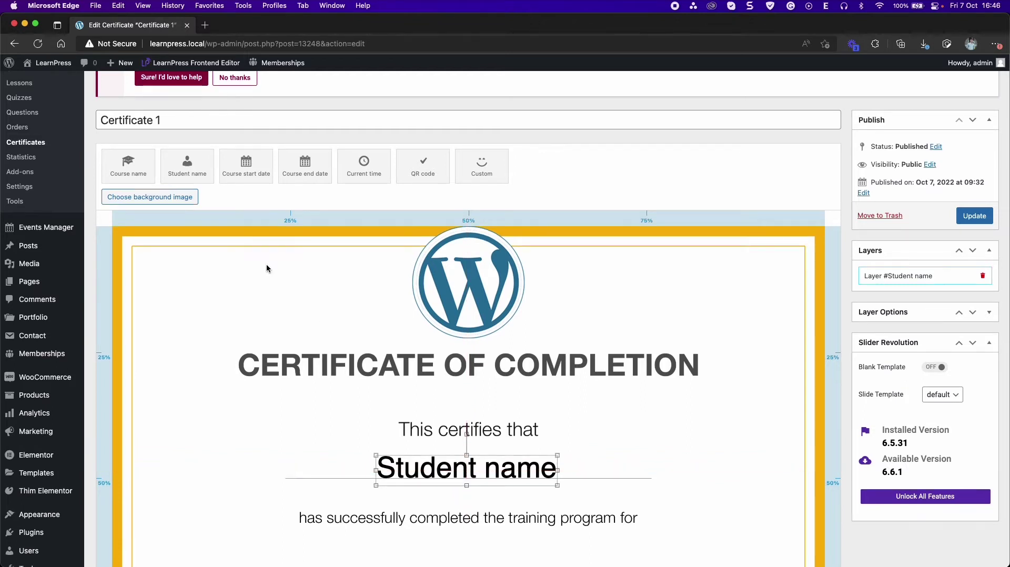
scroll(279, 153, "down", 2)
left_click_drag(424, 126, 654, 286)
left_click_drag(698, 246, 728, 249)
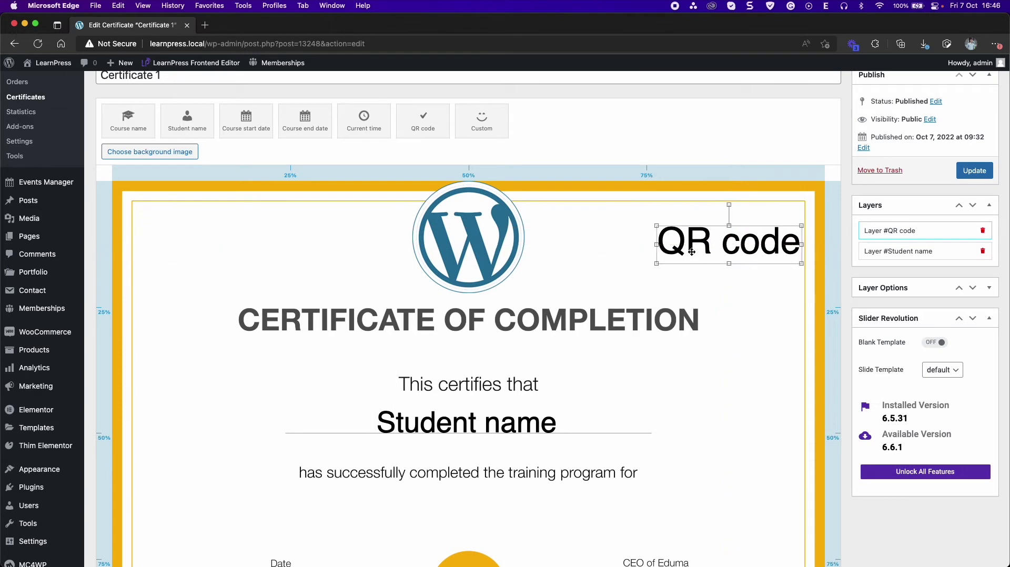
- Place Course start date and Course end date side by side under Date
left_click_drag(250, 125, 181, 512)
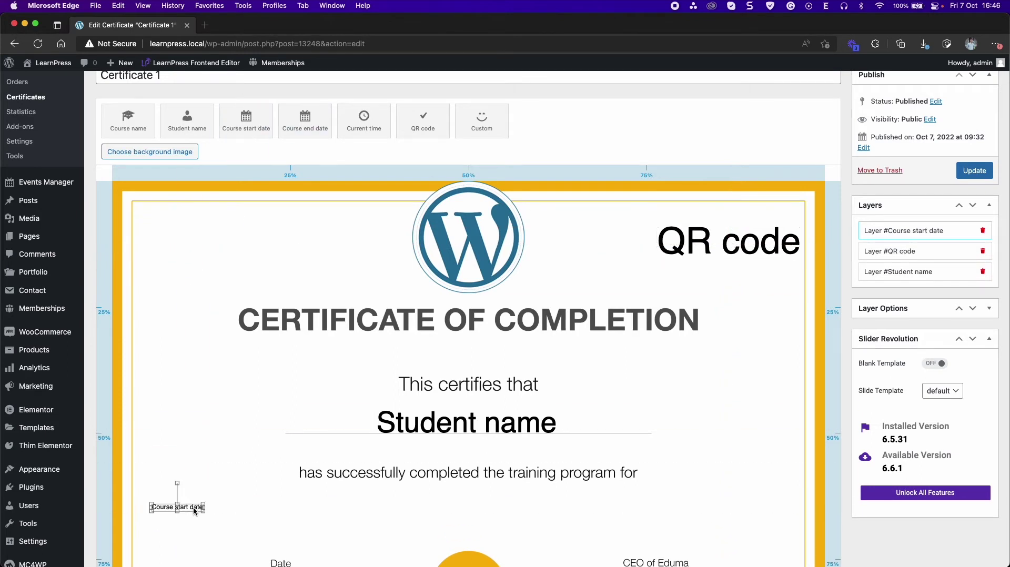
left_click_drag(307, 123, 315, 513)
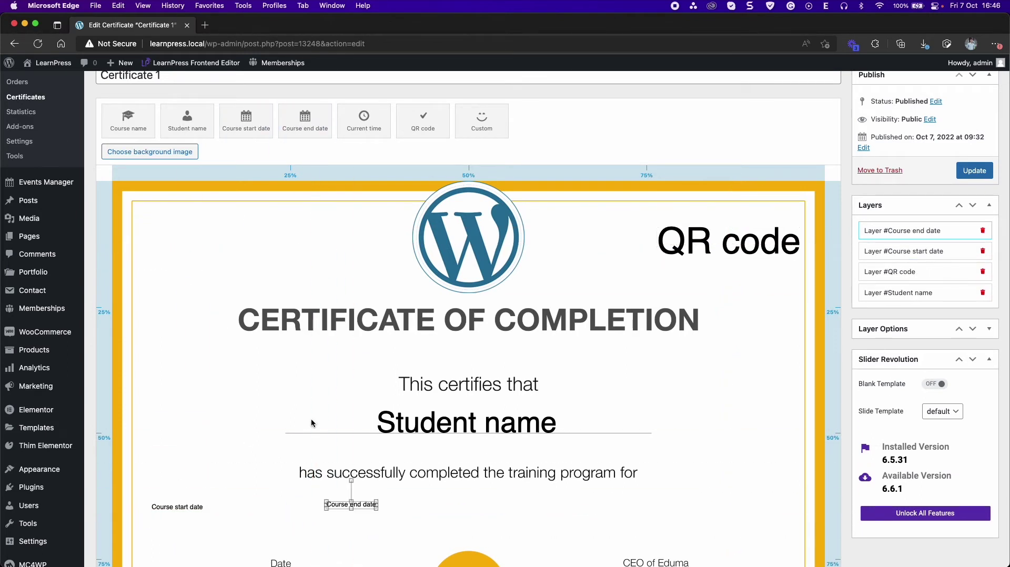
scroll(311, 417, "down", 2)
scroll(310, 417, "down", 1)
left_click_drag(174, 363, 239, 476)
left_click_drag(355, 363, 347, 452)
- In the Course end date layer's options, keep Helvetica as the font
left_click(508, 392)
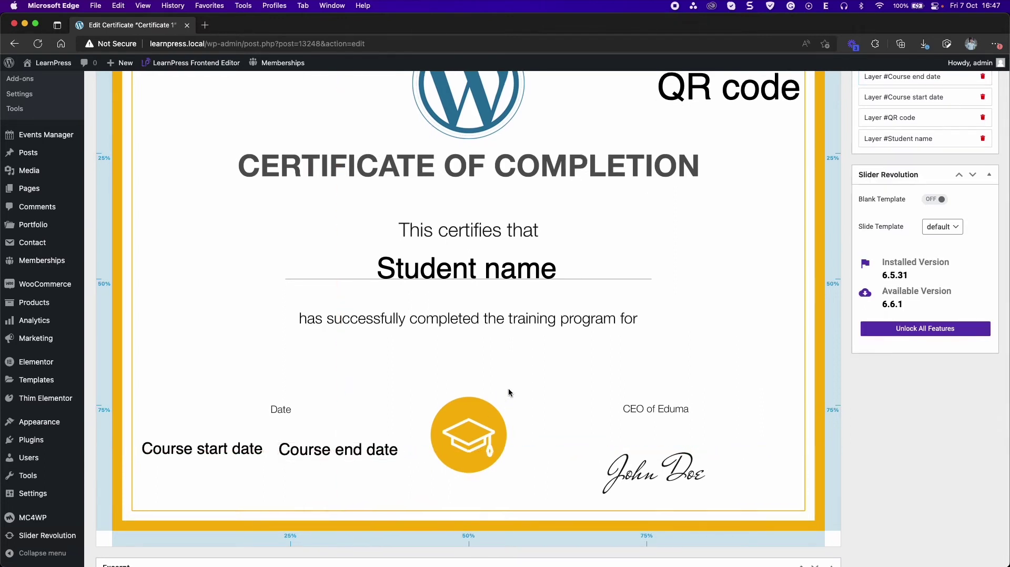
scroll(515, 391, "up", 4)
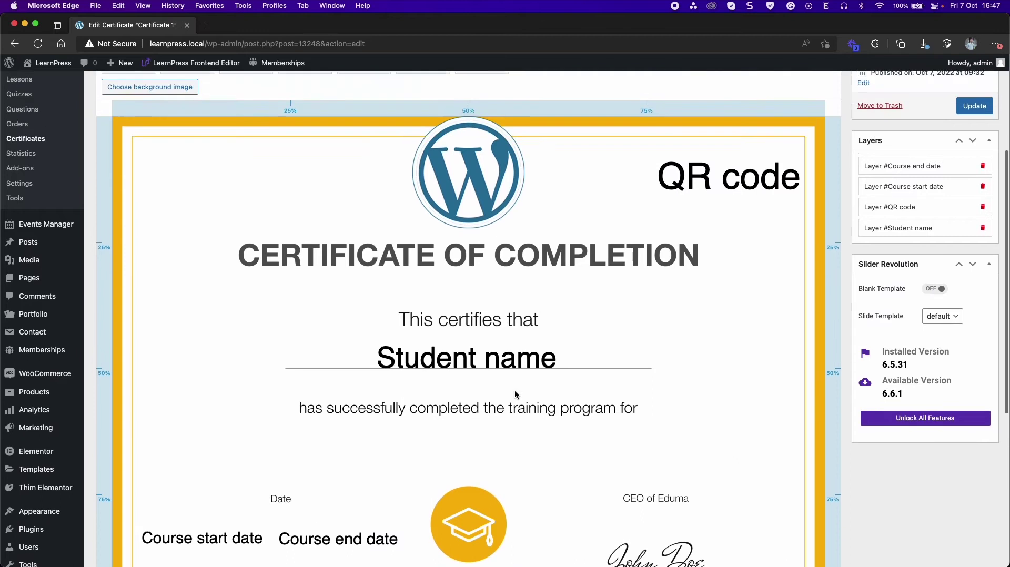
scroll(525, 392, "up", 2)
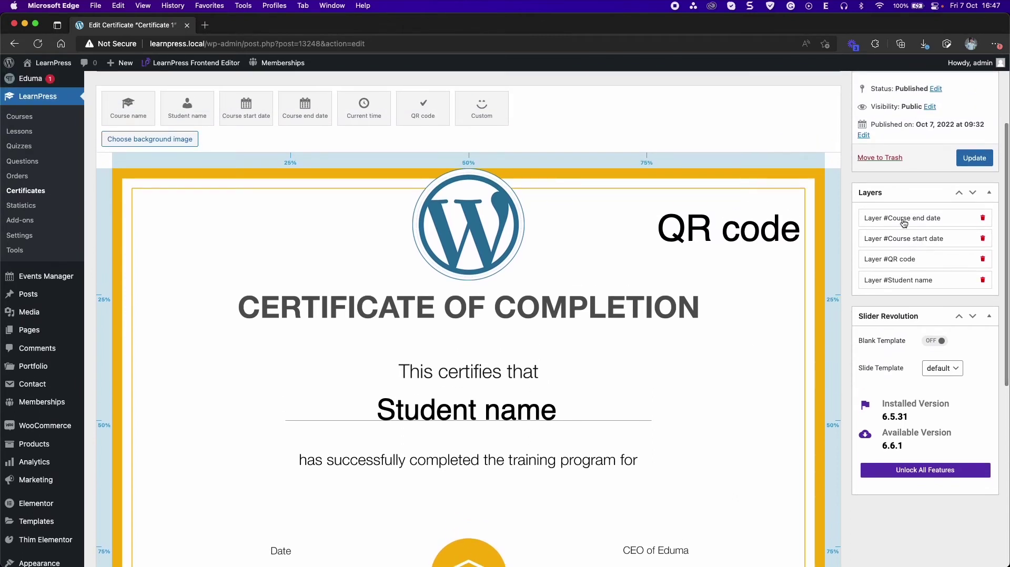
left_click(898, 221)
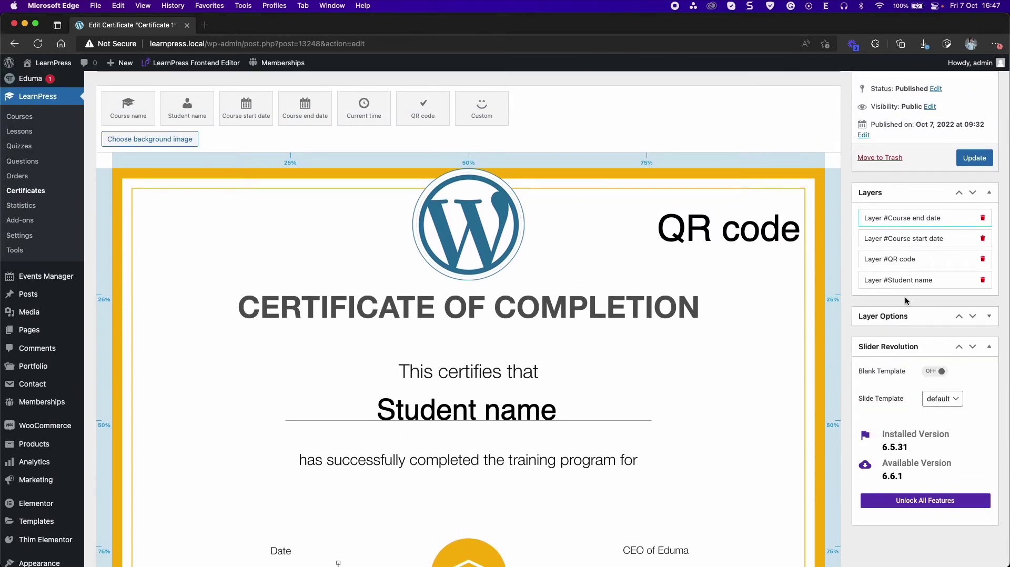
left_click(996, 319)
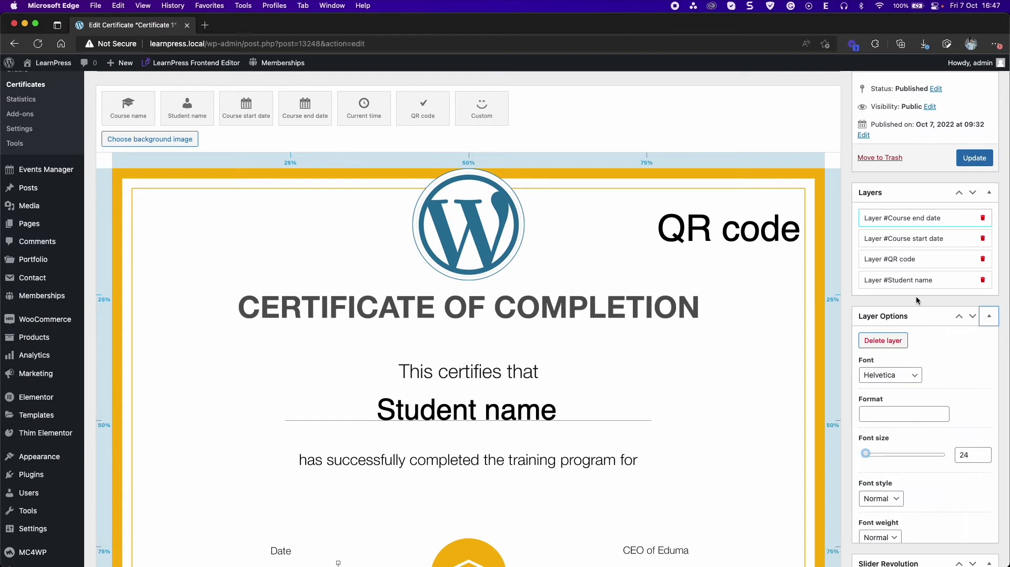
scroll(916, 300, "down", 2)
left_click(884, 336)
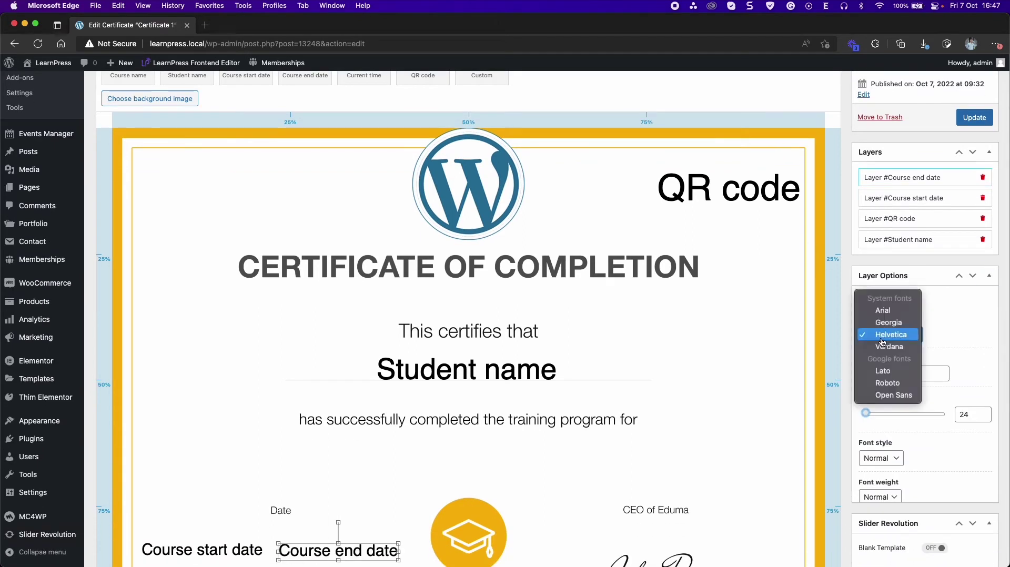
left_click(956, 363)
- Save the certificate design with Update
scroll(936, 364, "down", 6)
scroll(922, 367, "down", 10)
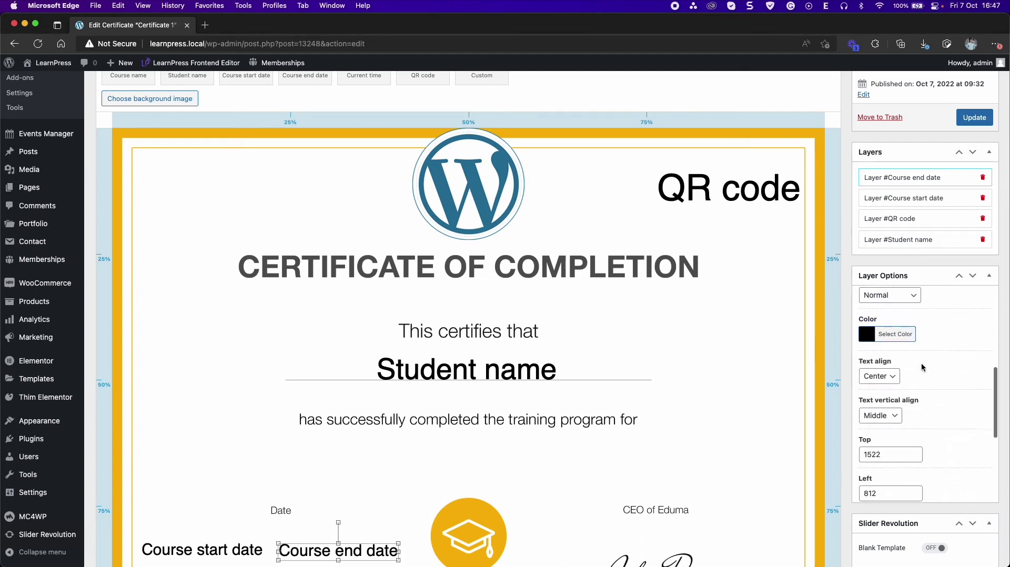
scroll(922, 364, "down", 6)
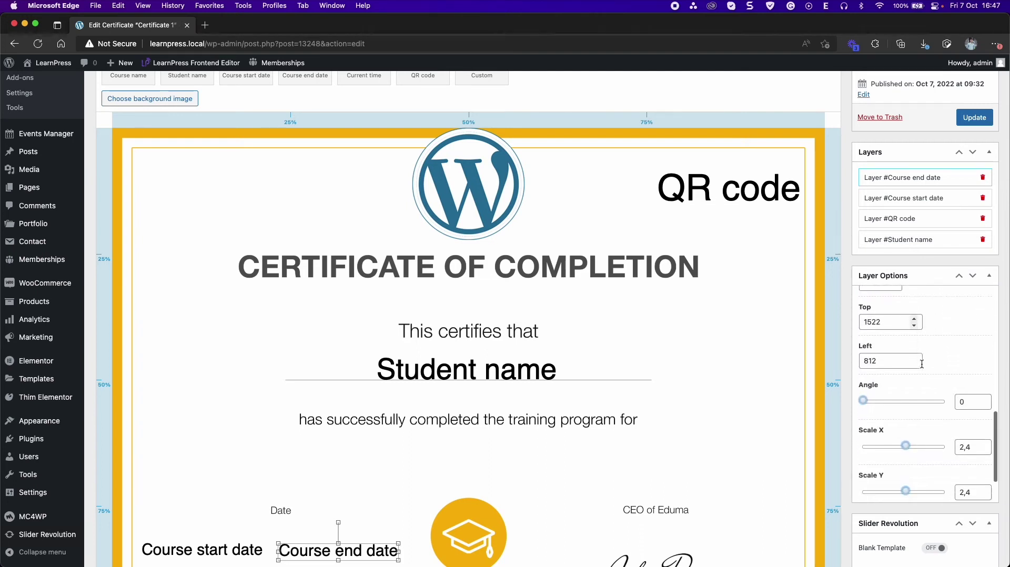
scroll(744, 371, "down", 10)
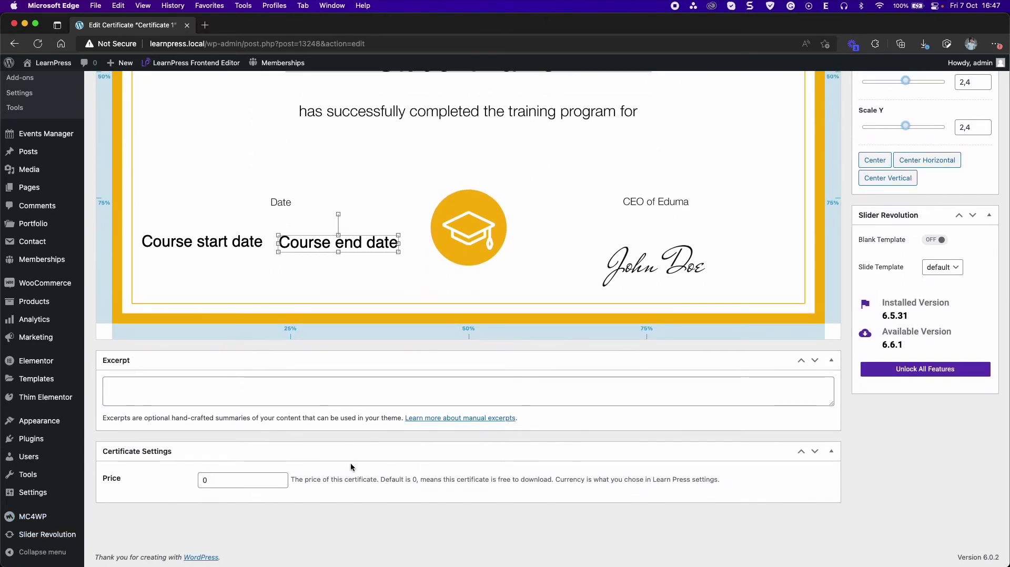
scroll(350, 463, "up", 15)
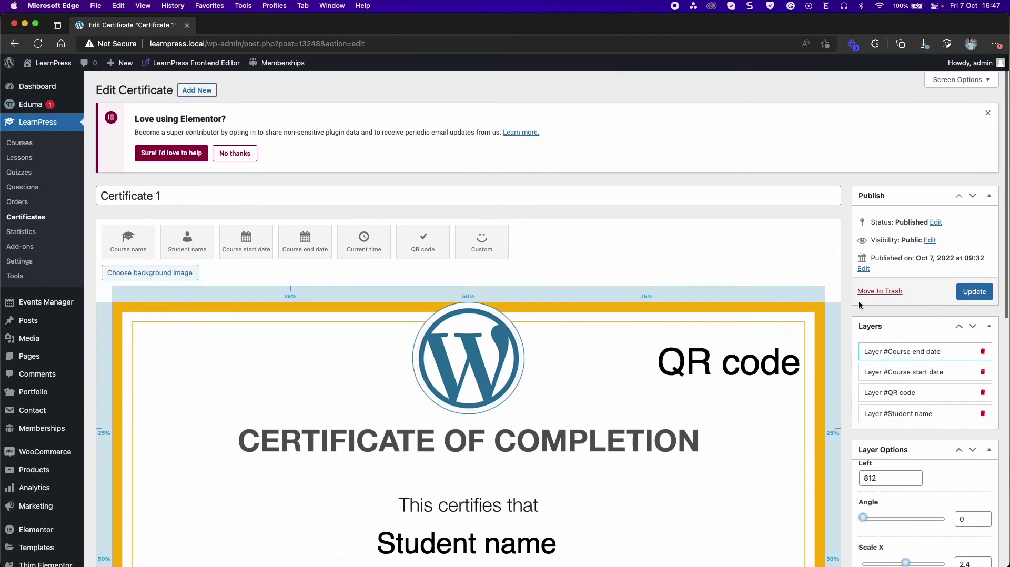
left_click(977, 292)
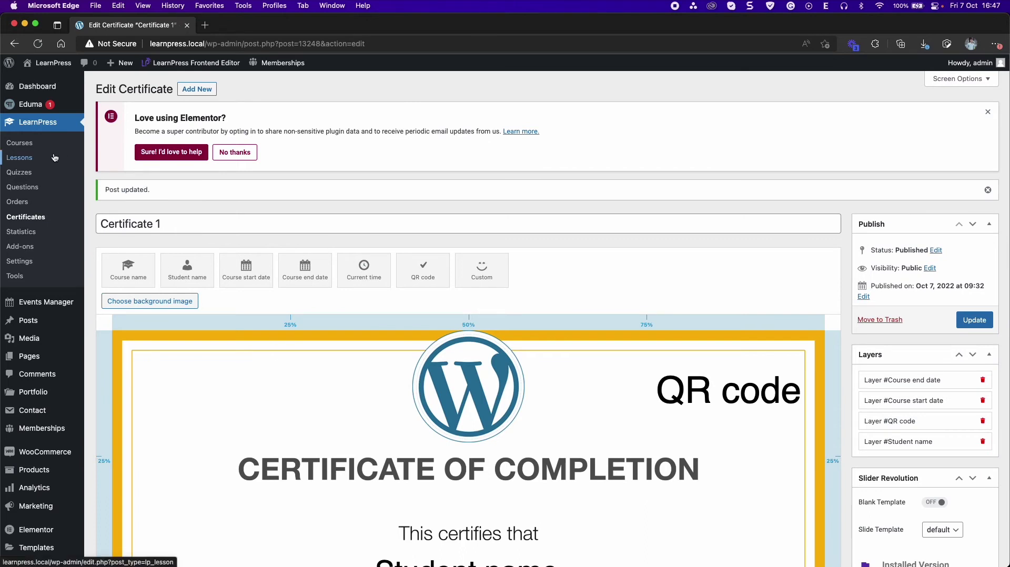
- Open the Introduction LearnPress - LMS plugin course for editing
left_click(70, 160)
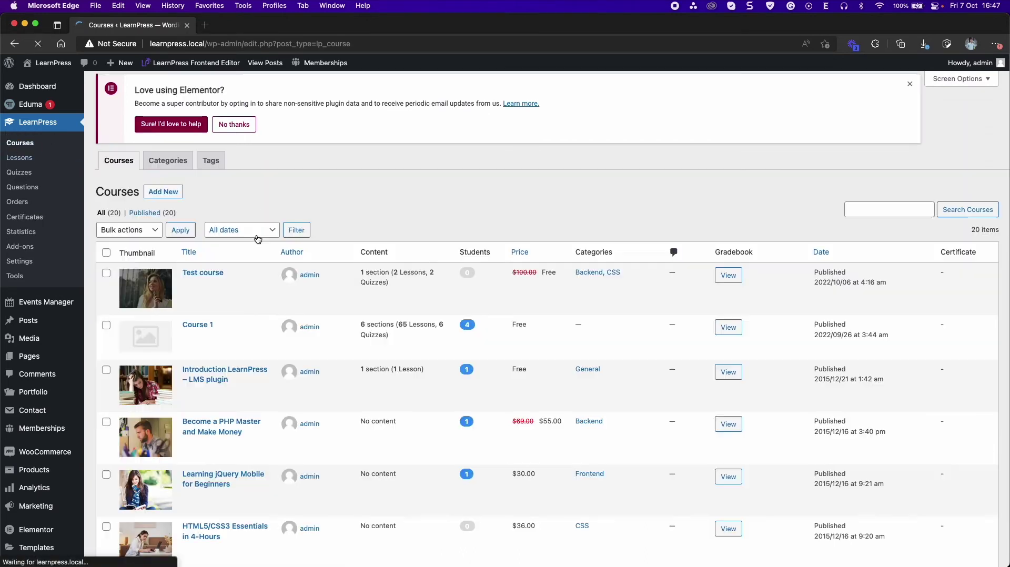
left_click(224, 374)
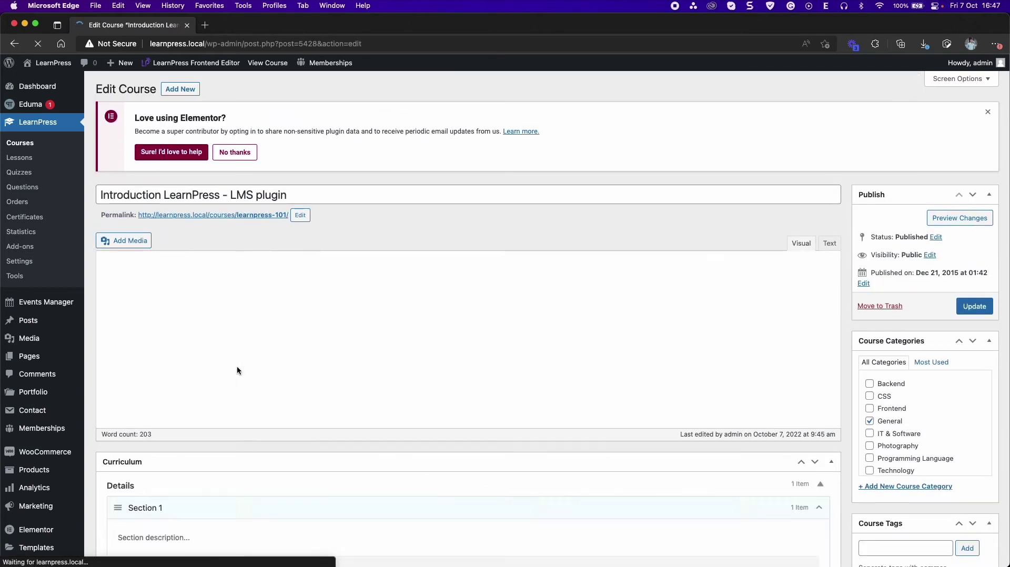
scroll(609, 360, "down", 2)
scroll(610, 360, "down", 10)
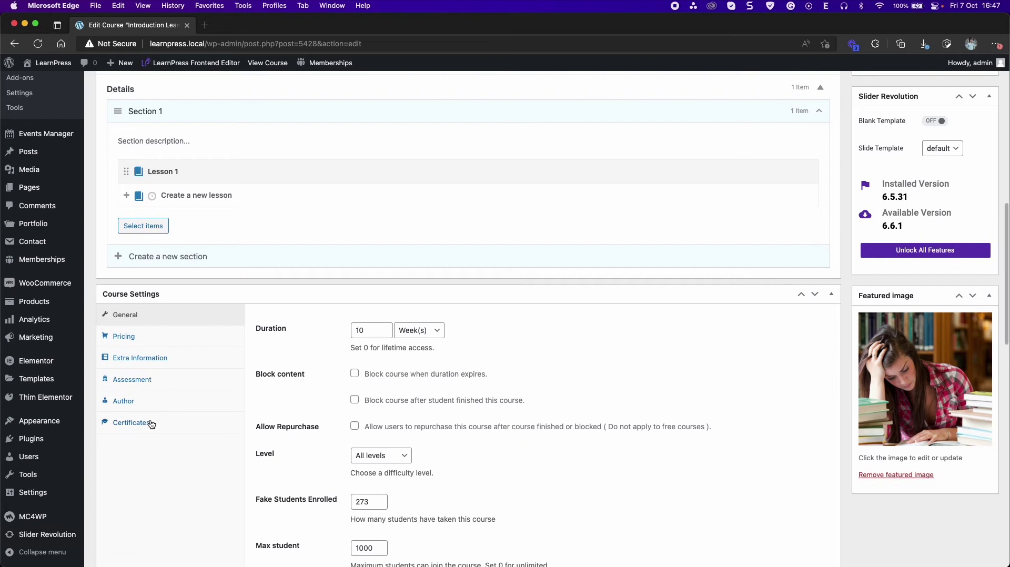
- Select Certificate 1 as the course certificate and update the course
left_click(151, 422)
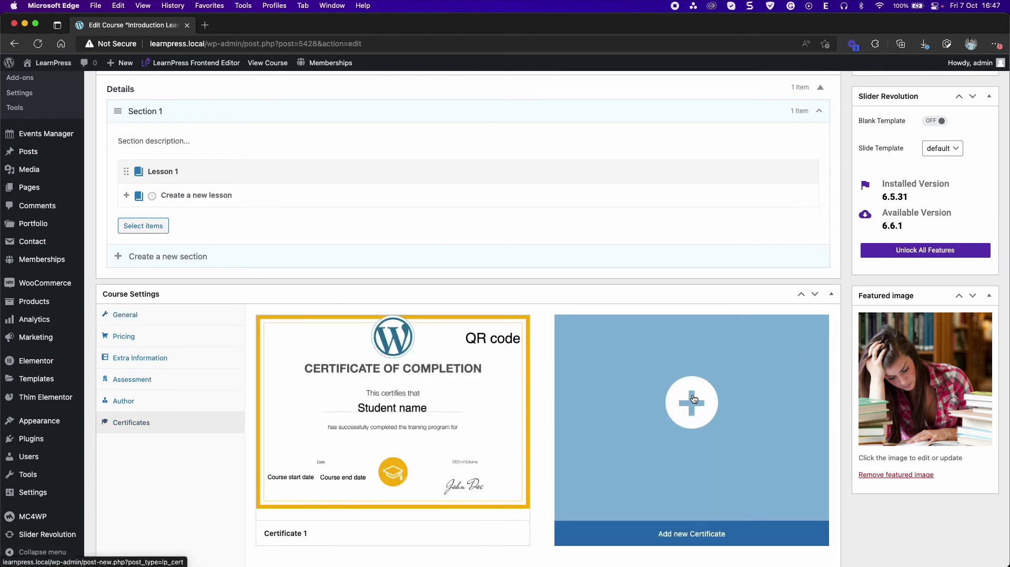
scroll(693, 400, "down", 1)
left_click(467, 490)
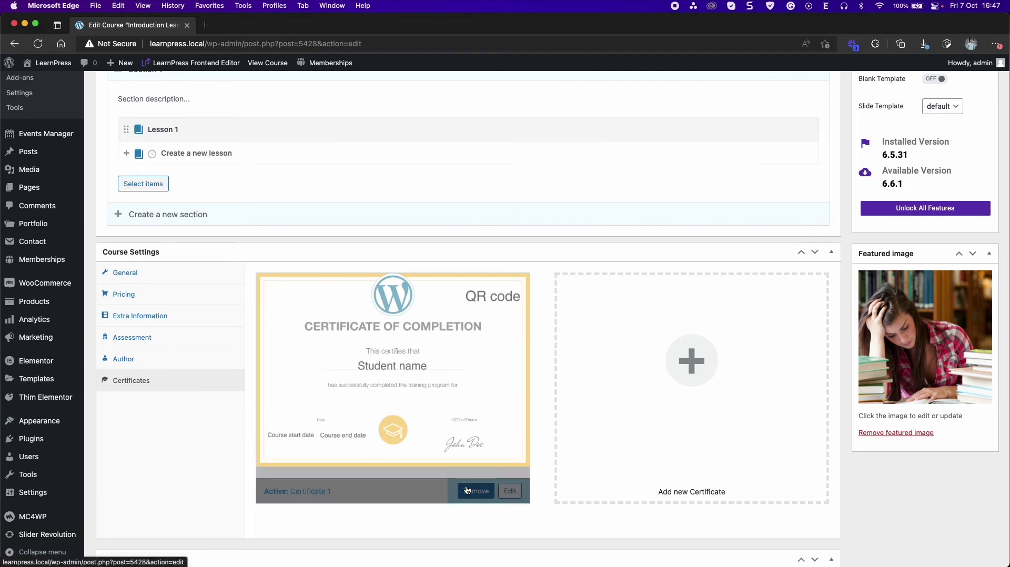
scroll(456, 391, "up", 1)
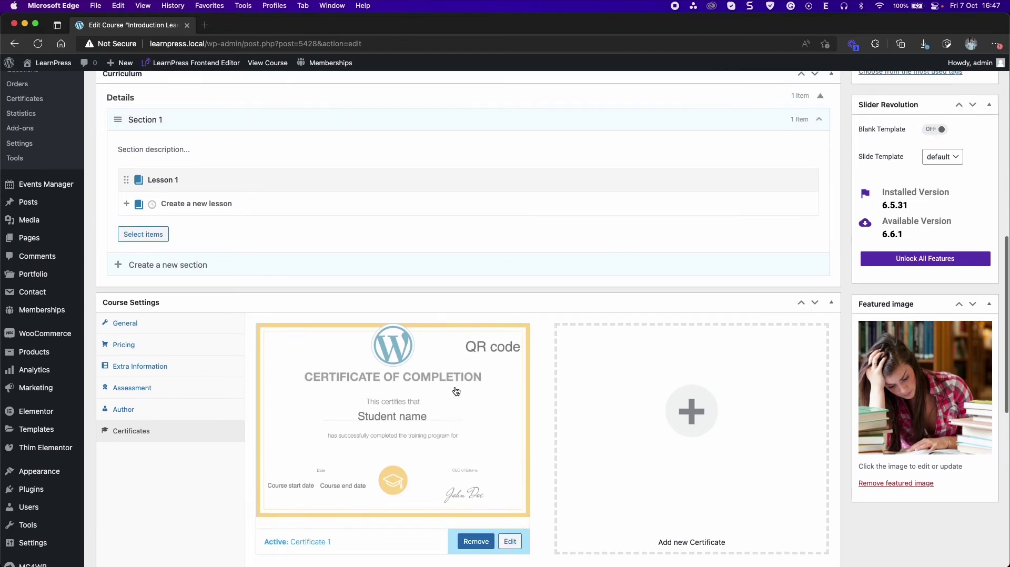
scroll(456, 392, "up", 6)
left_click(962, 102)
scroll(671, 226, "up", 1)
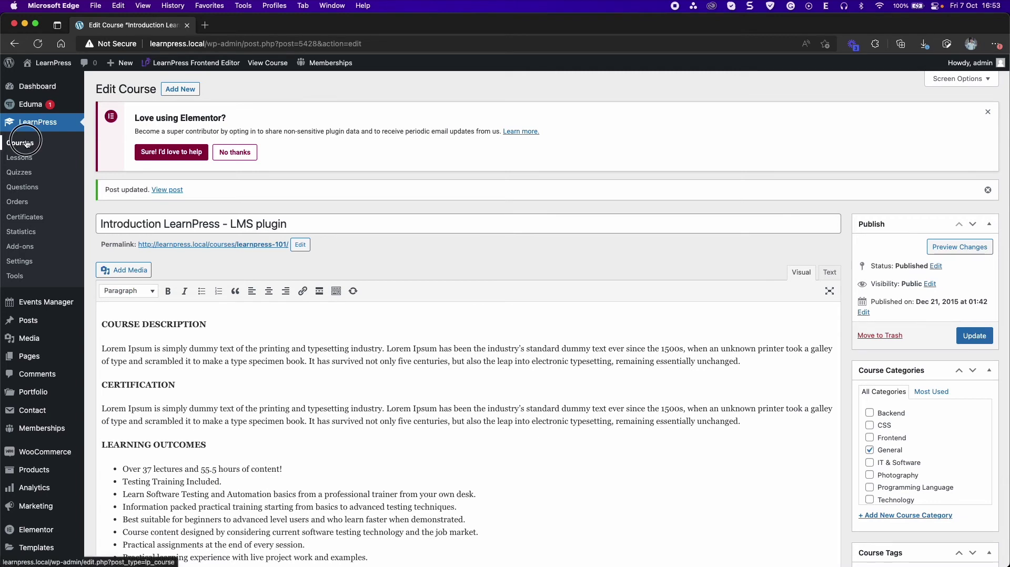
- Log in on the public site with the student's username and password
left_click(21, 143)
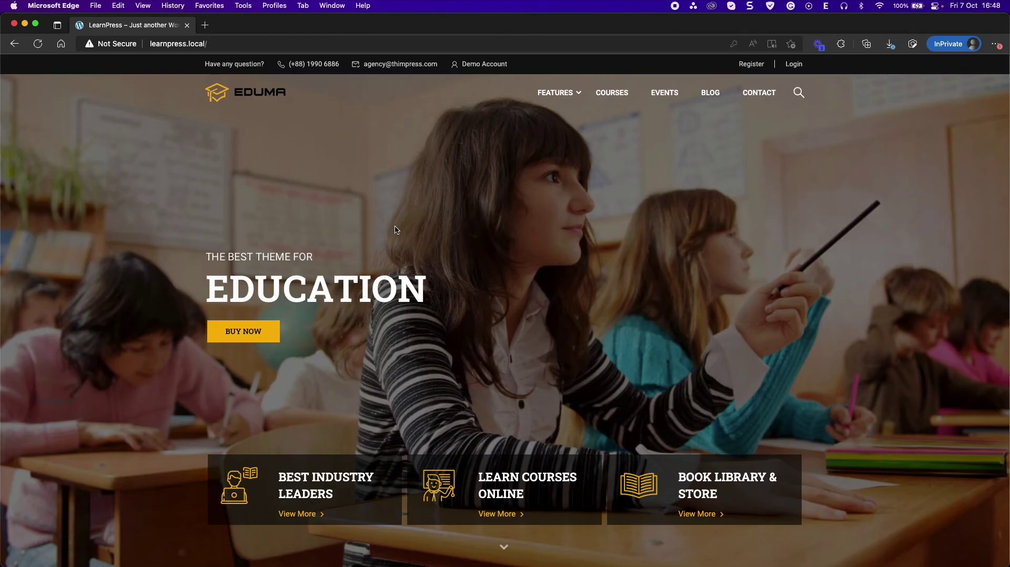
left_click(793, 65)
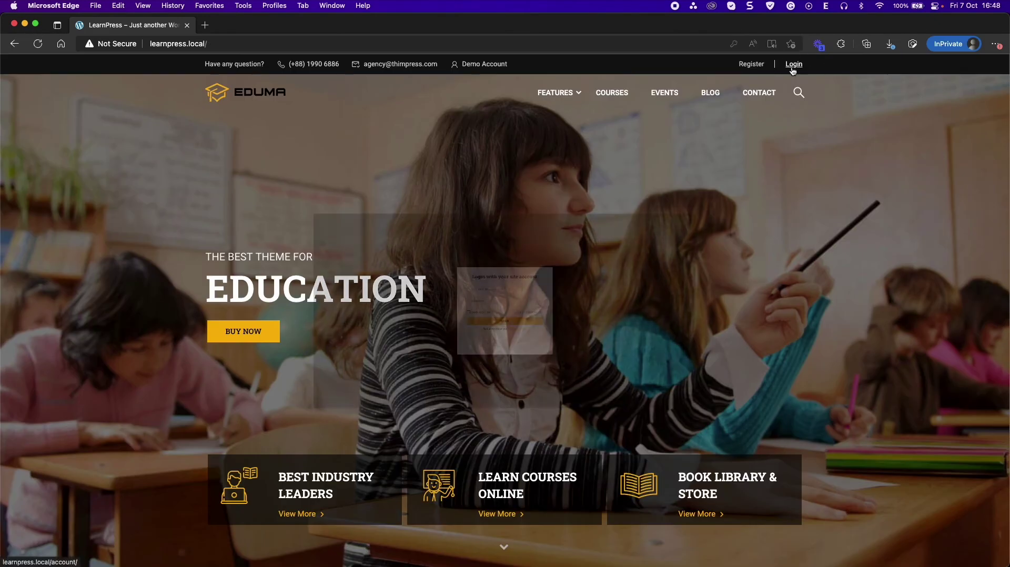
left_click(441, 251)
type("tester")
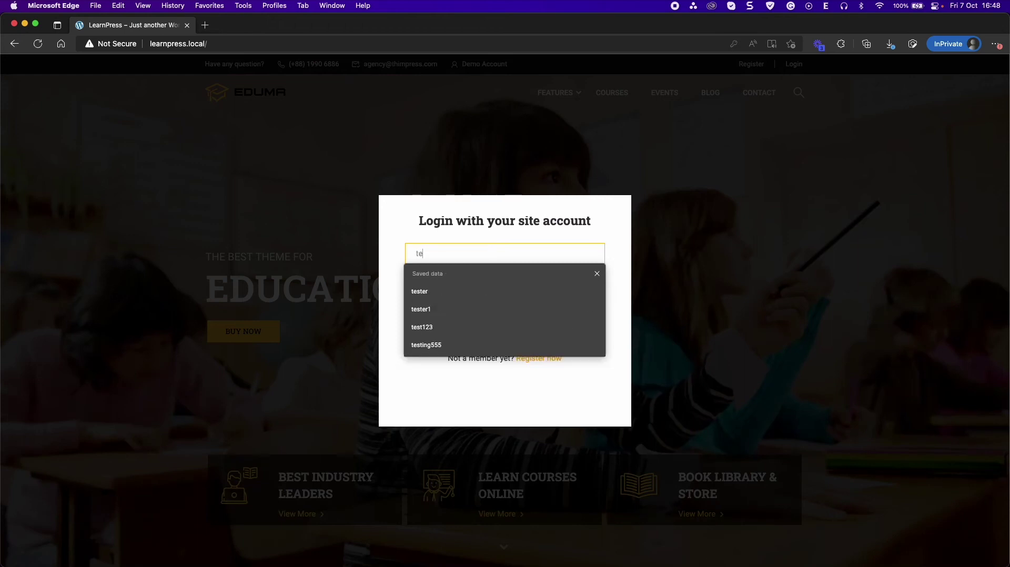
key("Tab")
type("123")
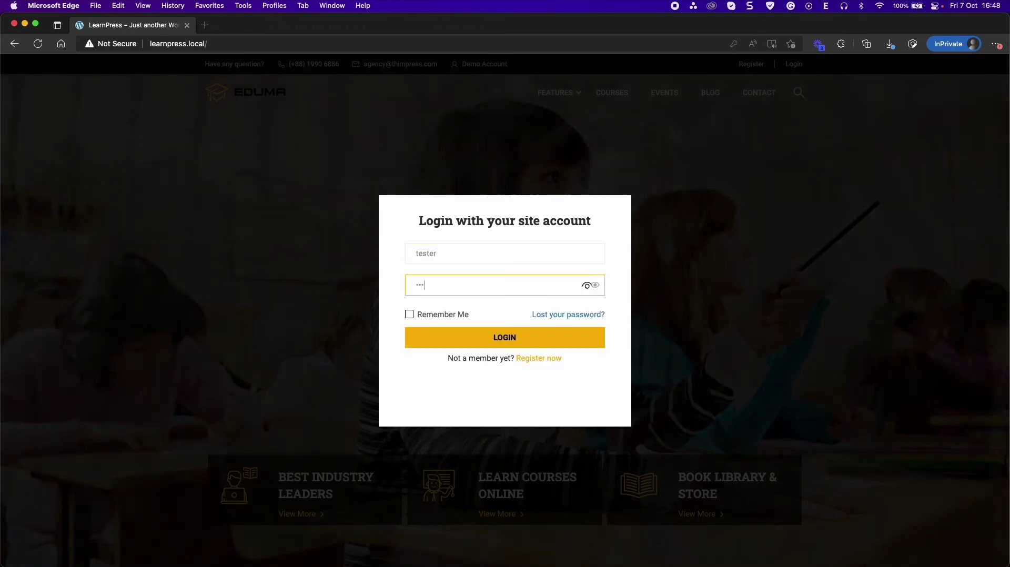
key("Return")
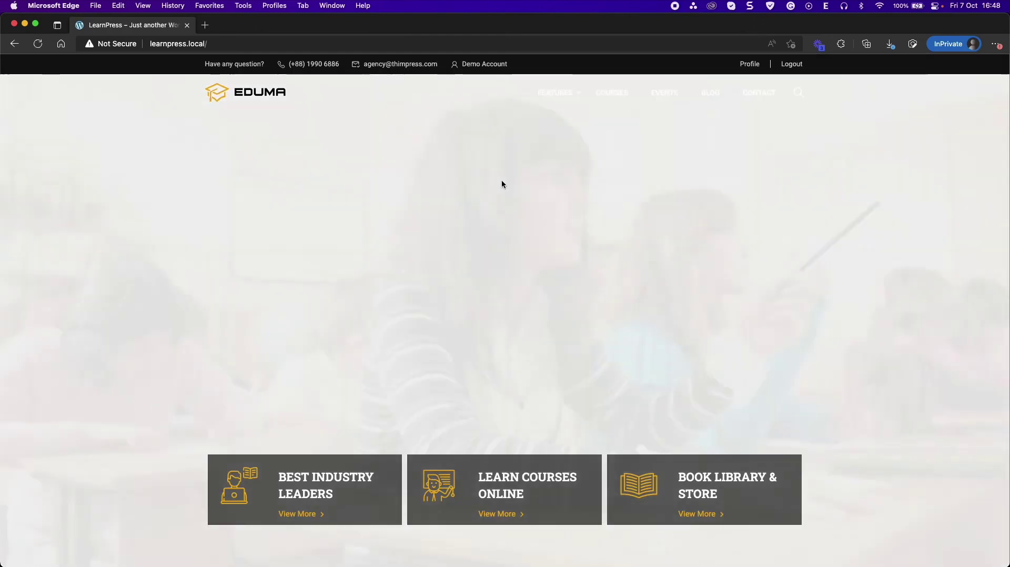
- From the /courses listing, open Introduction LearnPress – LMS plugin and start it
left_click(338, 43)
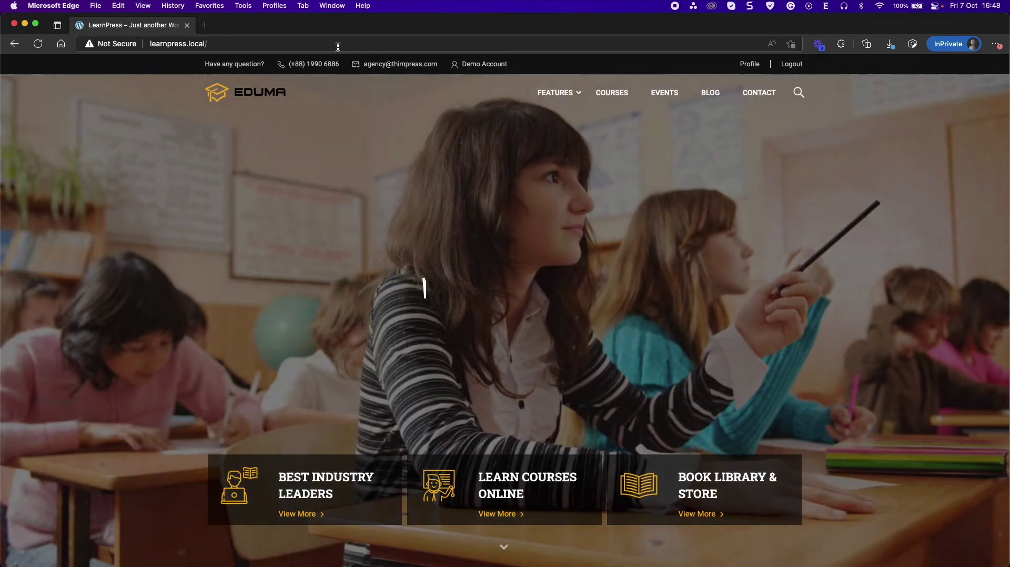
type("courses")
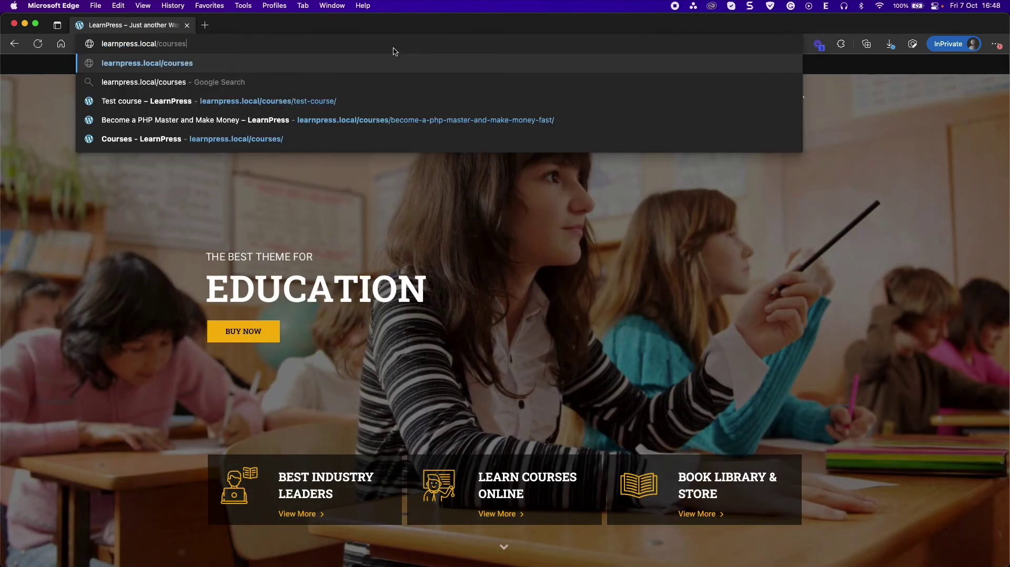
key("Return")
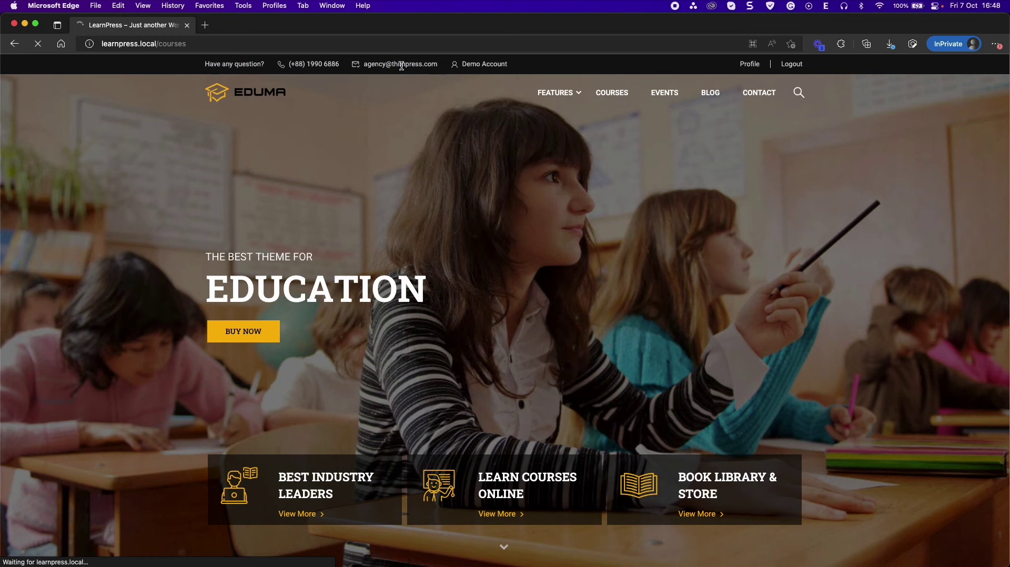
scroll(585, 305, "down", 2)
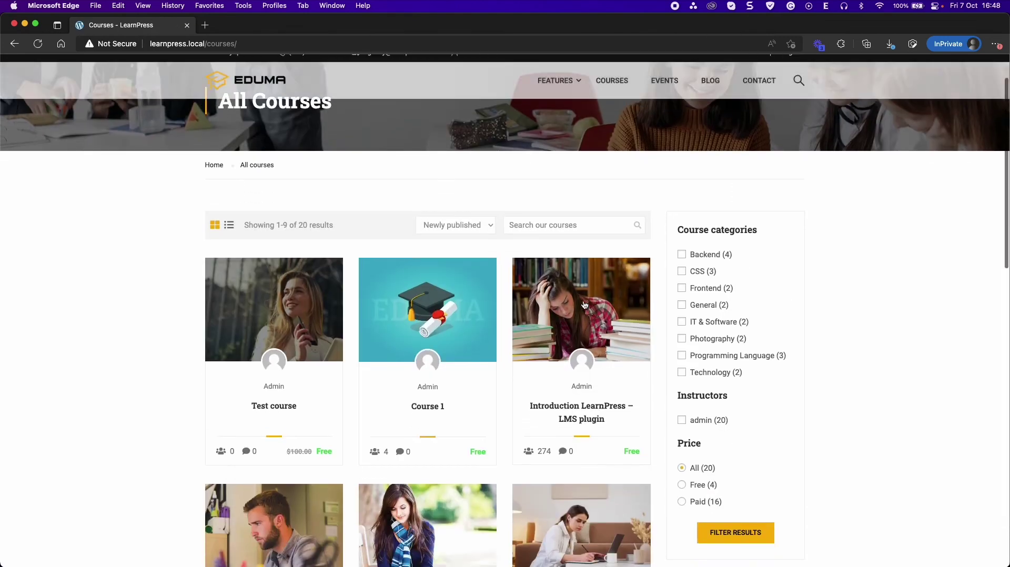
left_click(568, 407)
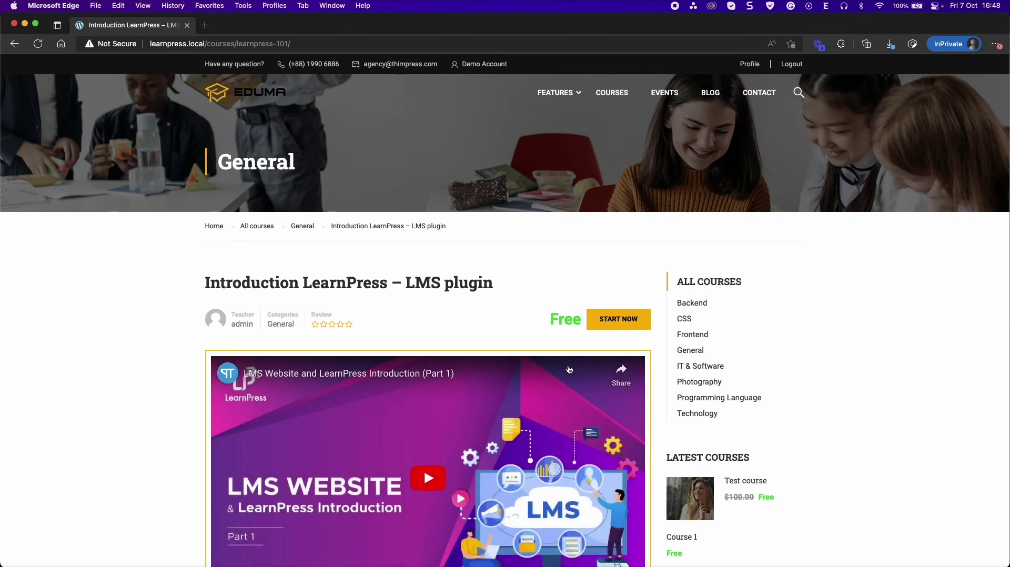
left_click(605, 324)
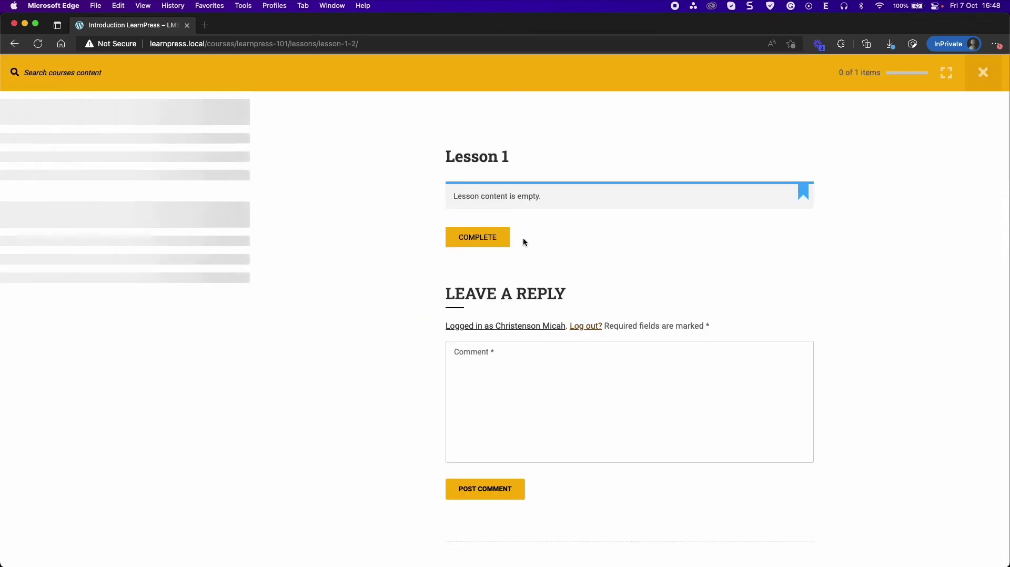
- Mark Lesson 1 complete and finish the course, confirming both
left_click(506, 238)
left_click(569, 341)
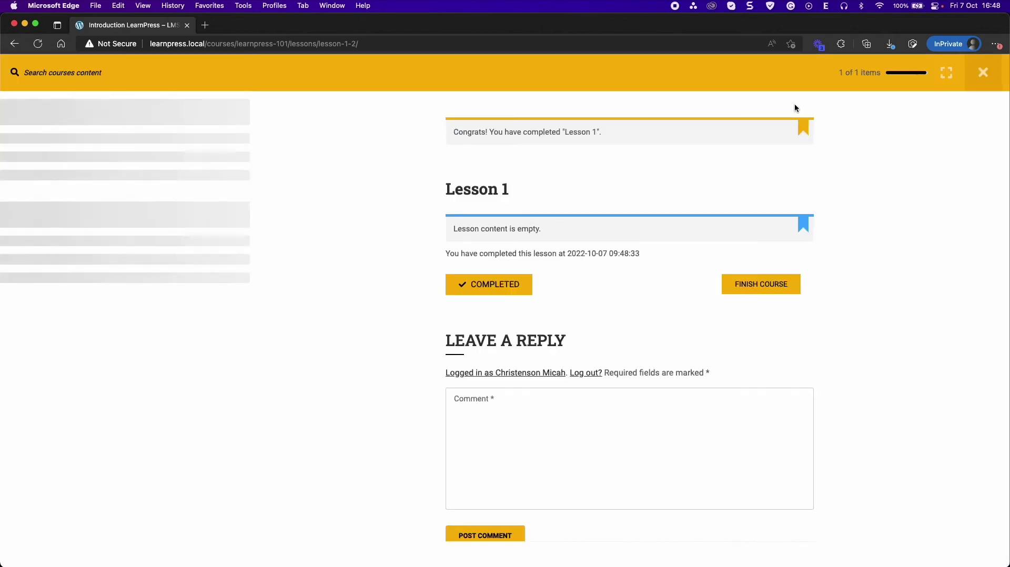
left_click(888, 73)
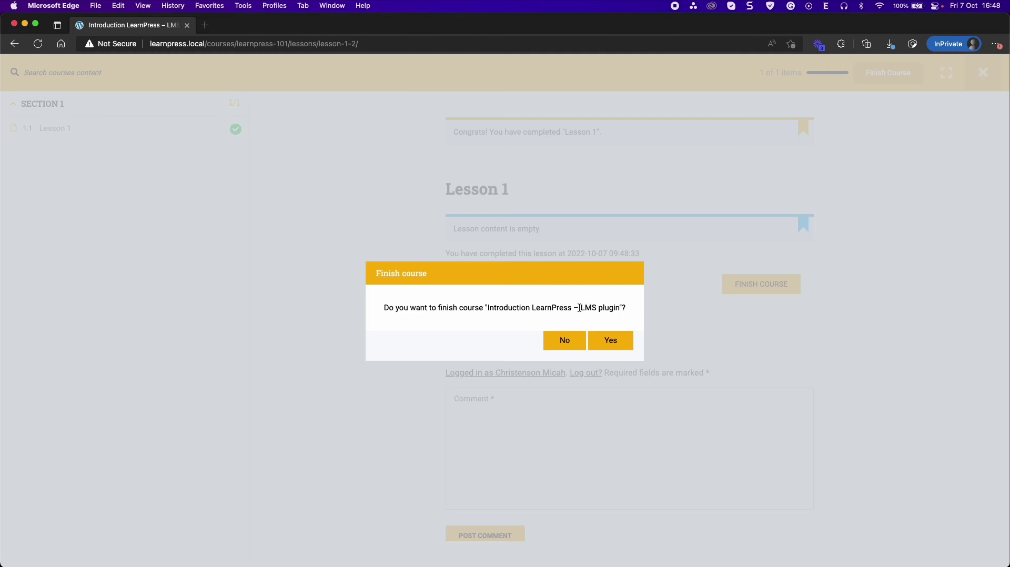
left_click(605, 340)
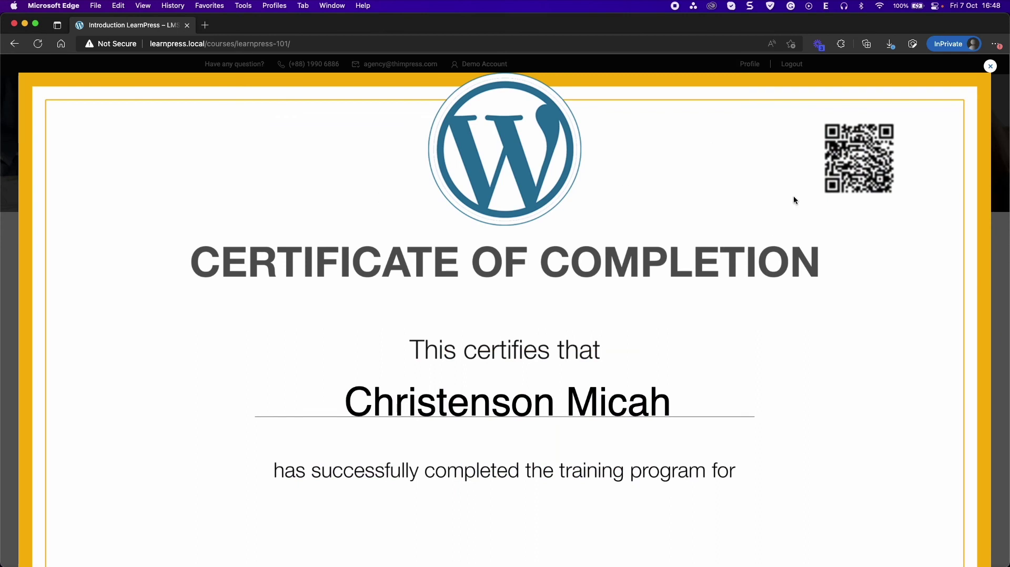
- Download the certificate to the Desktop as certificate-1.png, replacing the old copy, then close Preview
scroll(652, 366, "down", 3)
scroll(651, 368, "down", 4)
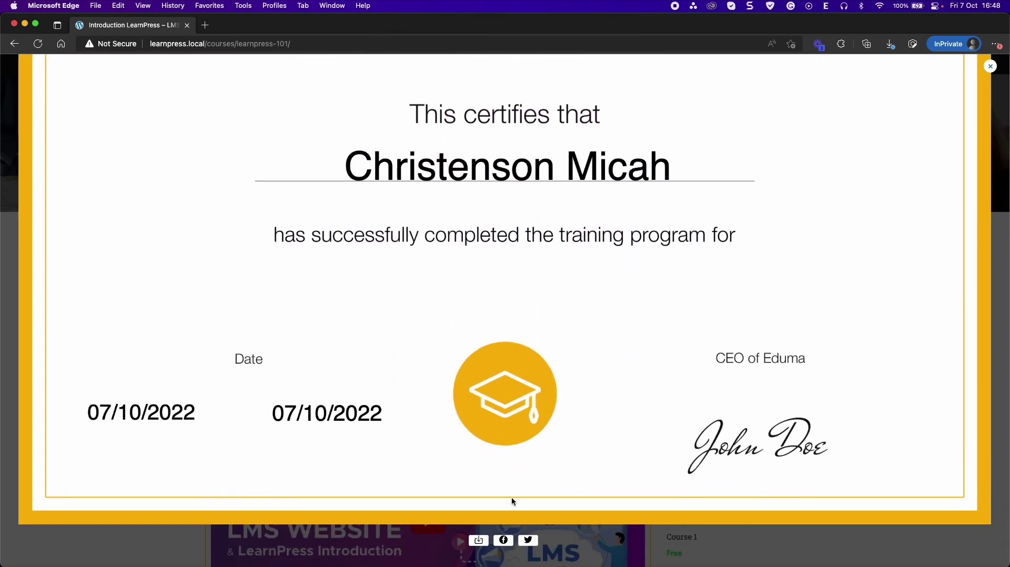
left_click(479, 545)
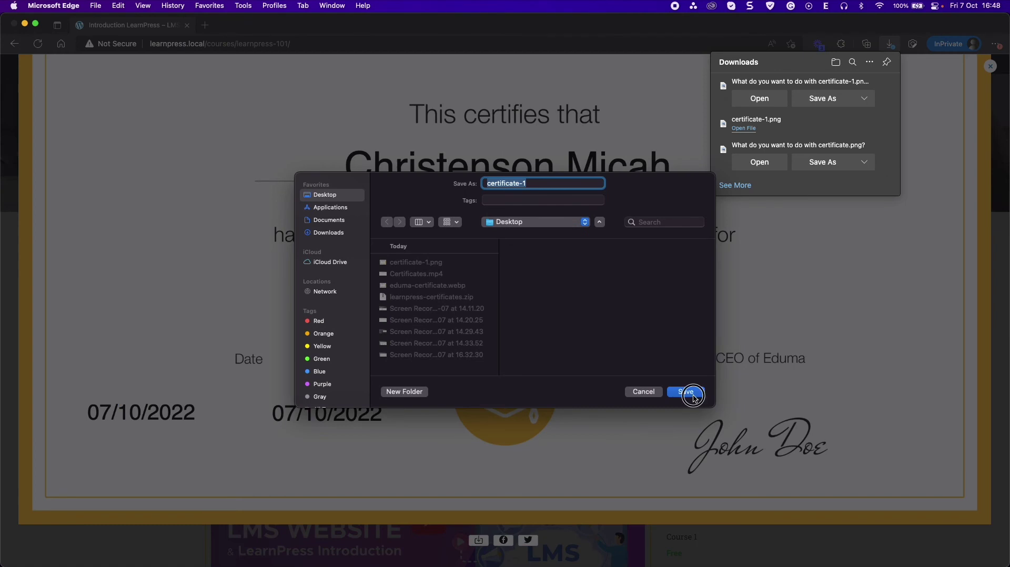
left_click(686, 392)
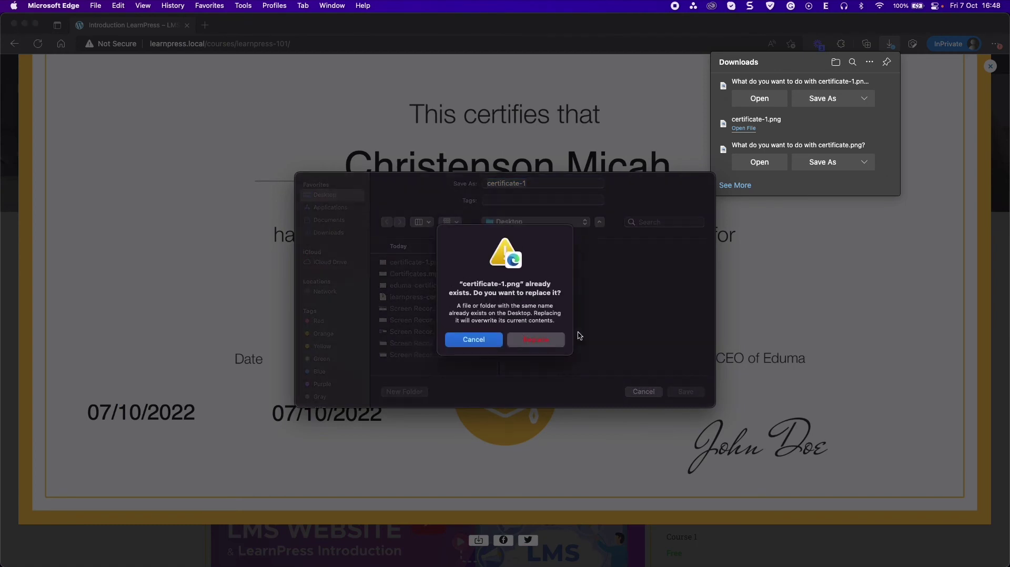
left_click(528, 342)
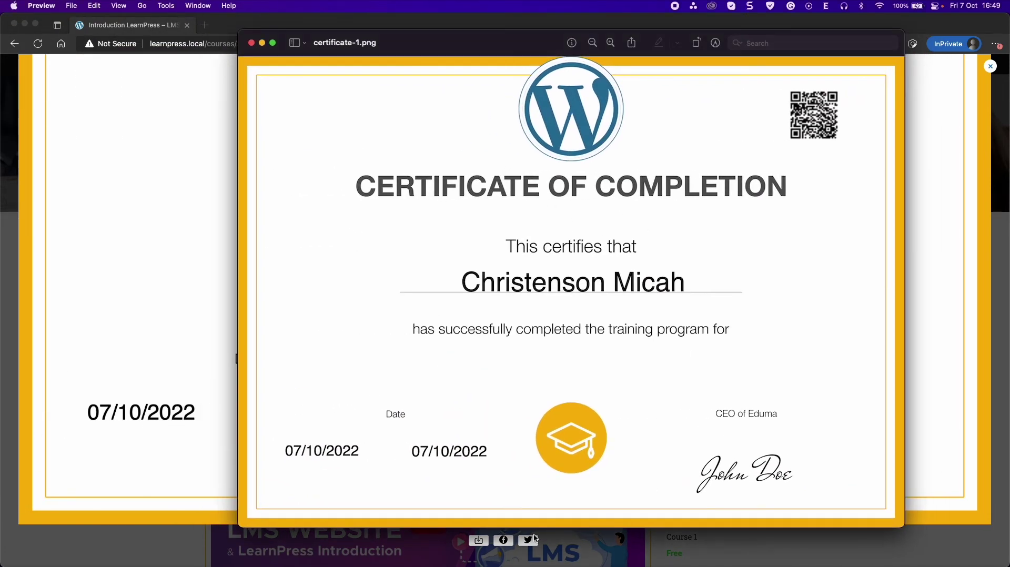
left_click(251, 43)
- Close the certificate popup, reopen it via Certificate, then close it again
left_click(989, 73)
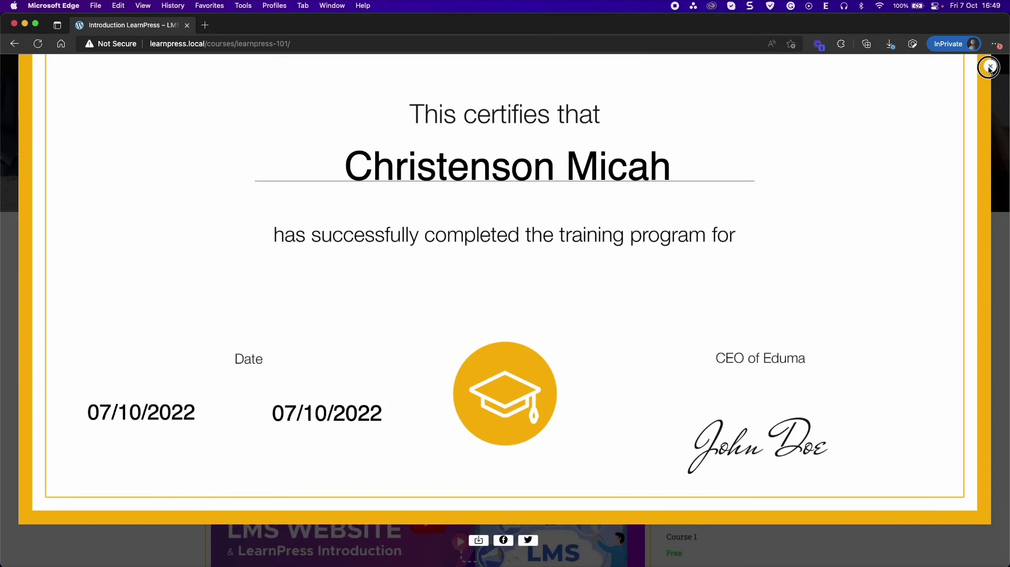
left_click(990, 73)
scroll(557, 314, "down", 1)
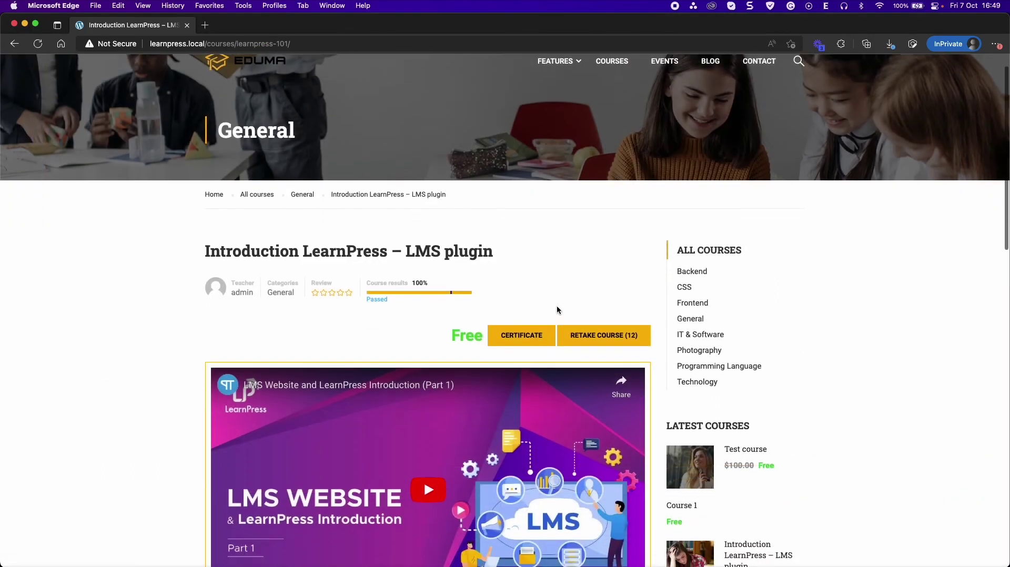
left_click(507, 339)
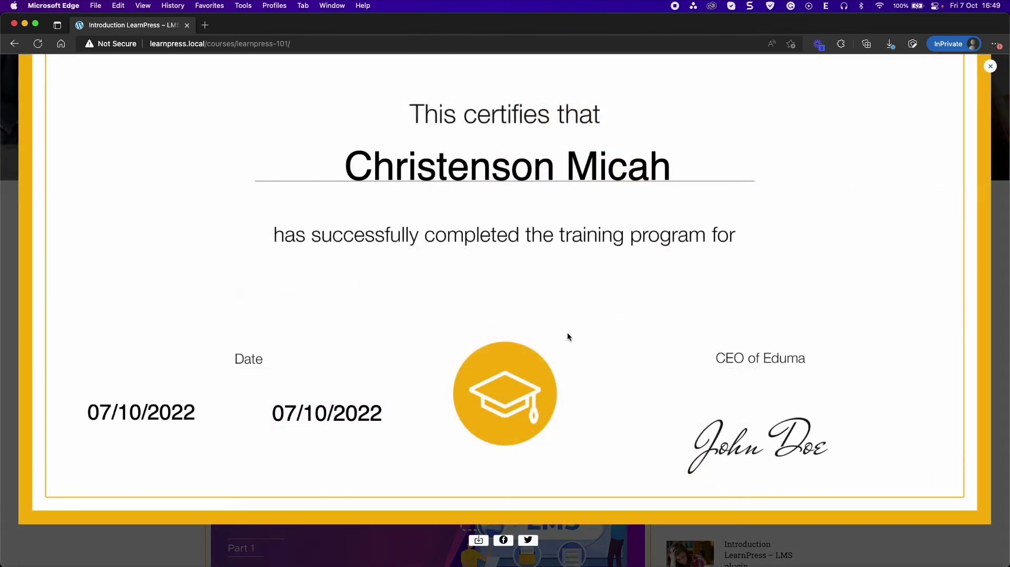
scroll(545, 294, "up", 5)
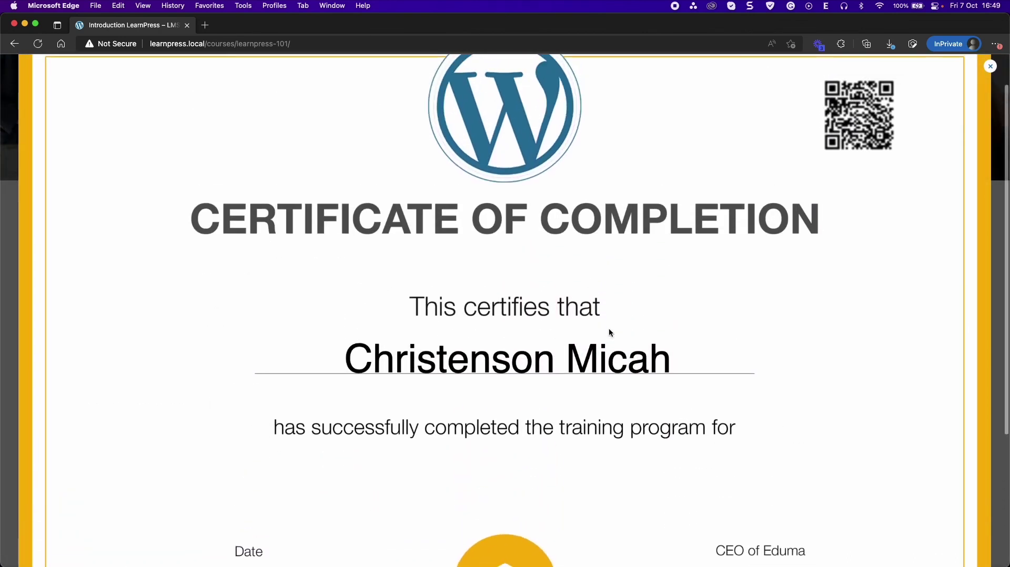
left_click(991, 67)
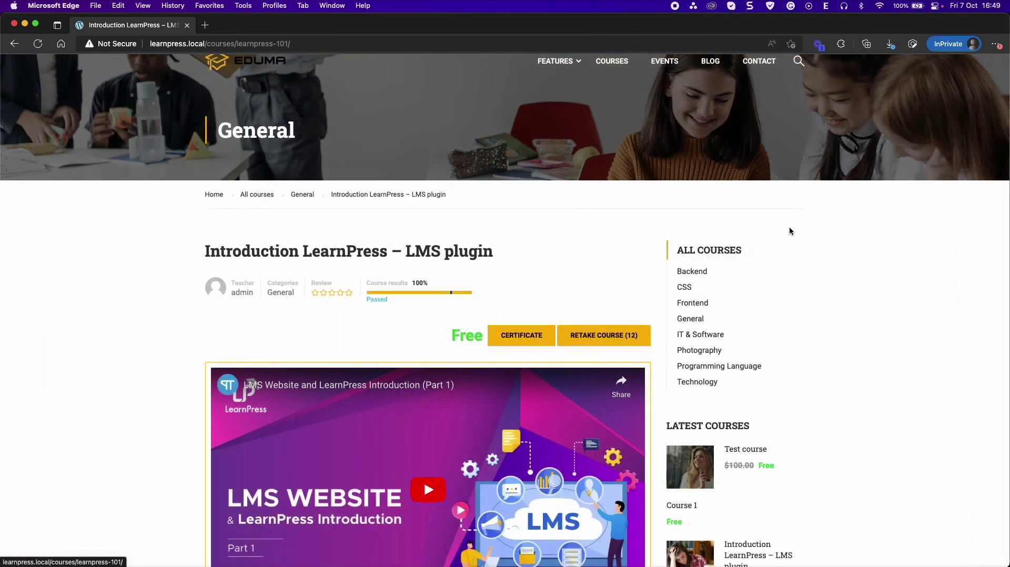
scroll(744, 271, "up", 1)
- Go to the student's profile and open its Certificates section
left_click(748, 65)
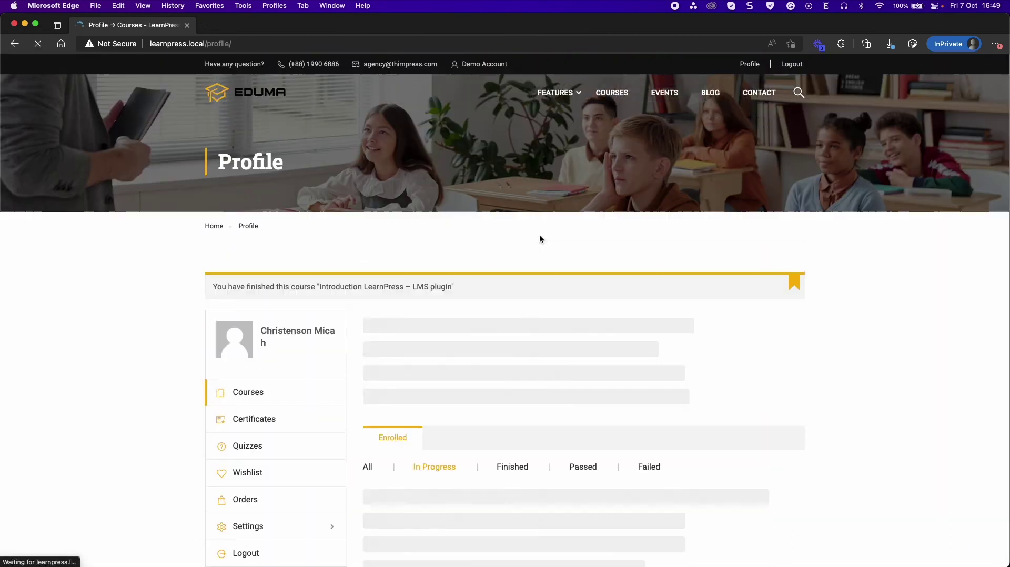
scroll(373, 237, "down", 2)
left_click(275, 351)
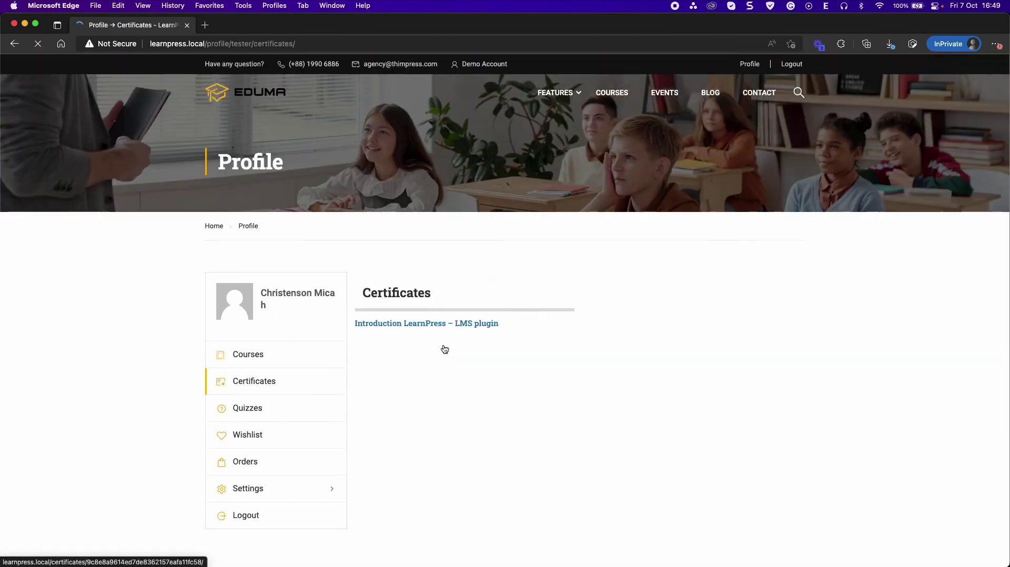
scroll(444, 349, "down", 1)
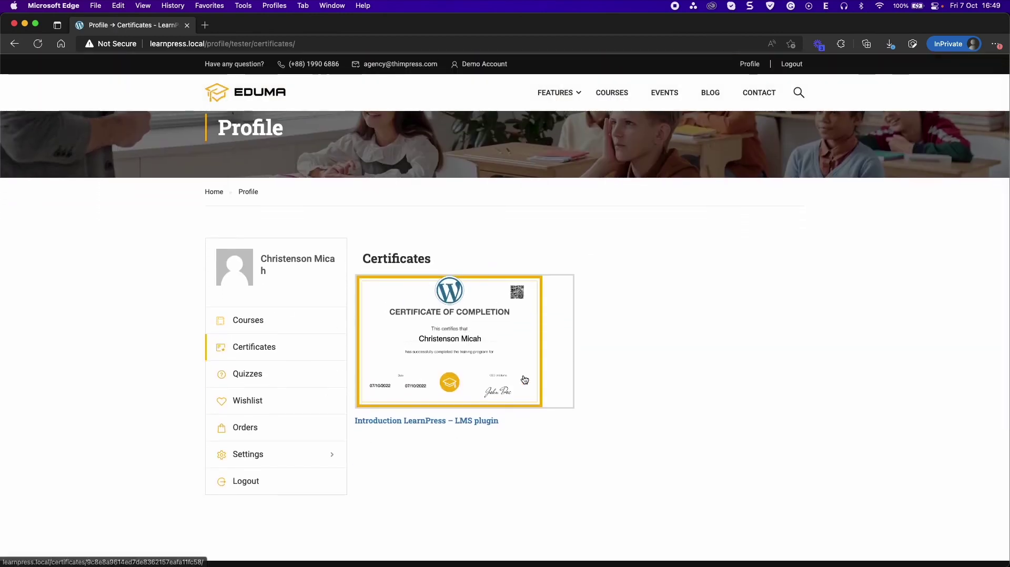
- View the full Introduction LearnPress – LMS plugin certificate, then return to the certificates list
left_click(470, 363)
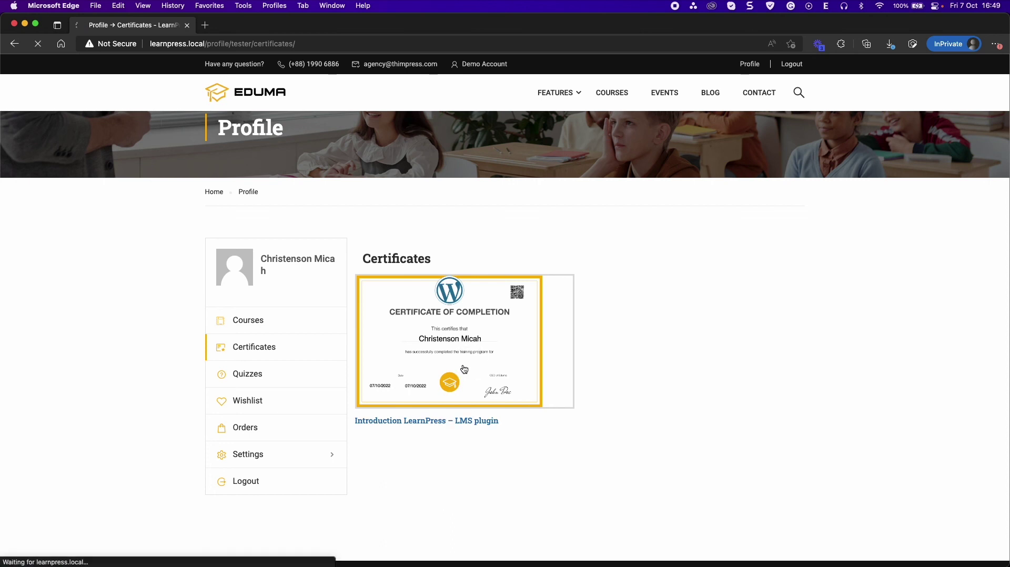
scroll(478, 362, "down", 3)
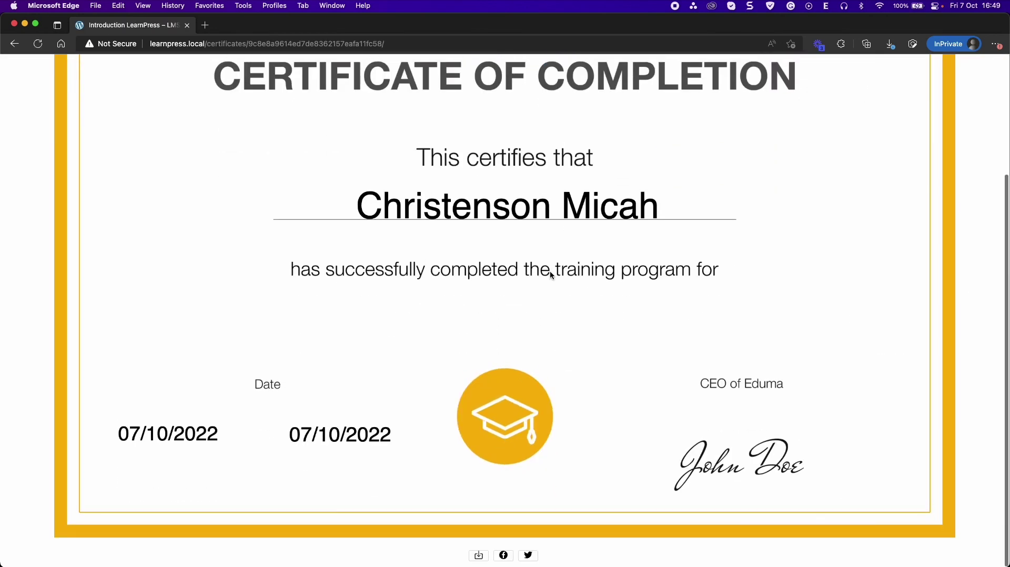
scroll(569, 158, "up", 3)
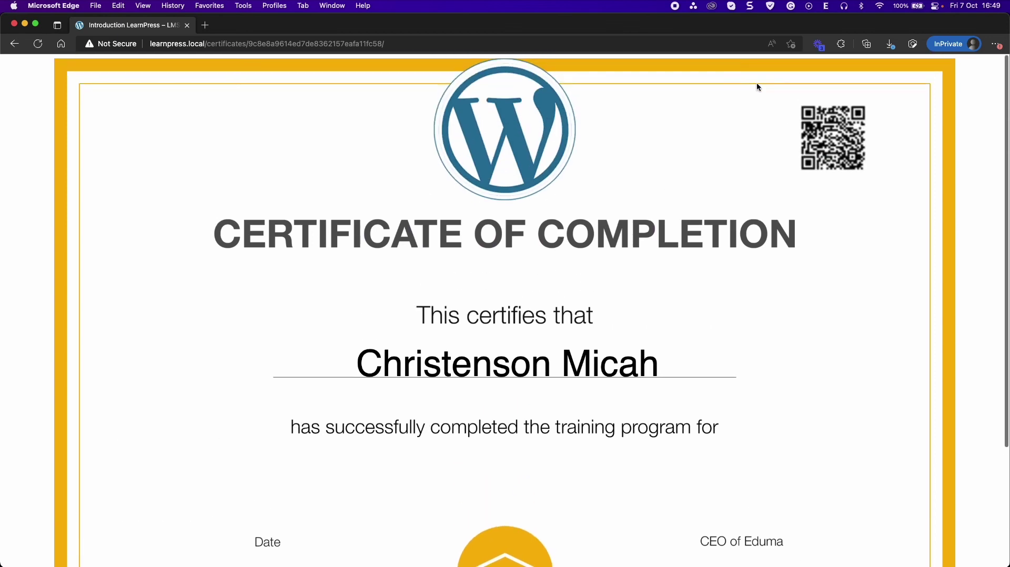
left_click(14, 45)
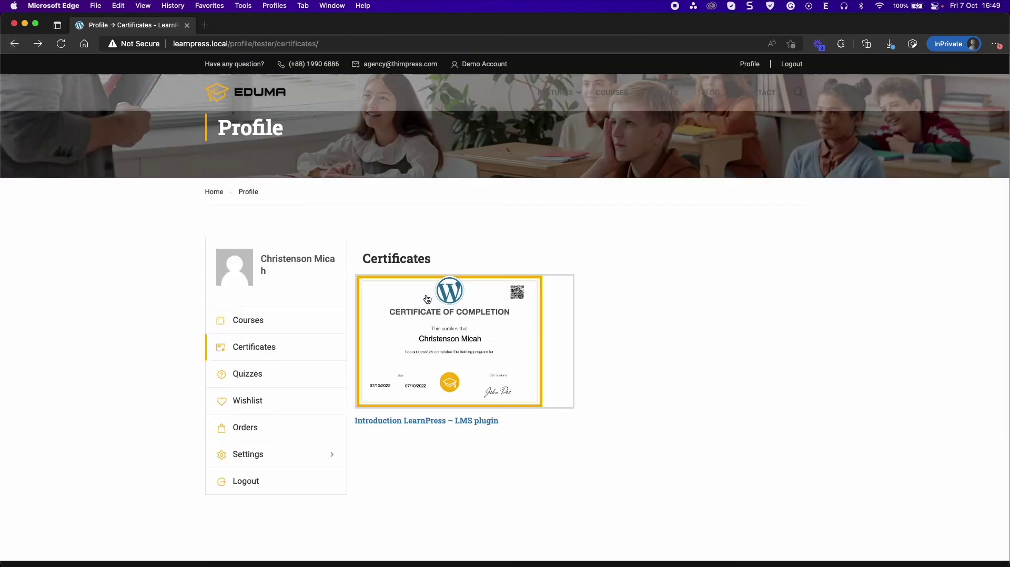